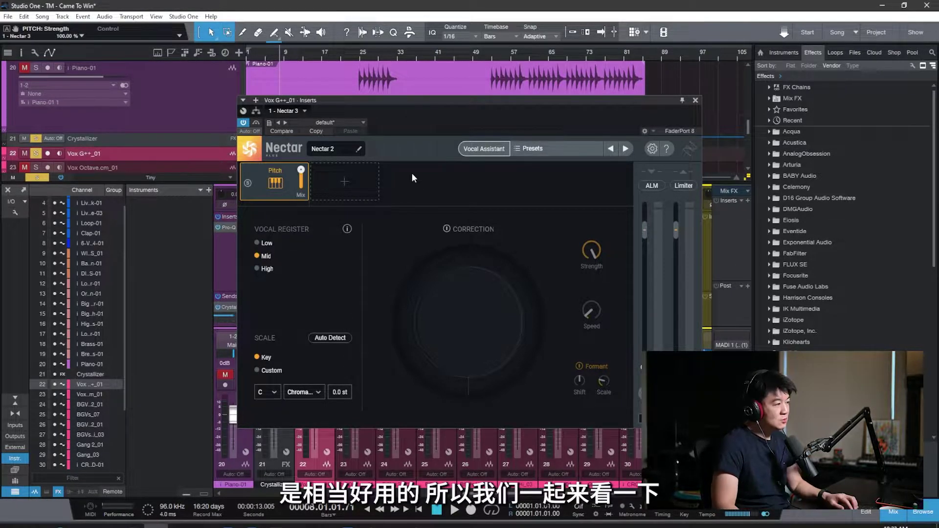
# View the list of modules that can be added after Pitch in the Nectar 3 chain.
pyautogui.moveTo(418, 112); pyautogui.dragTo(327, 91)
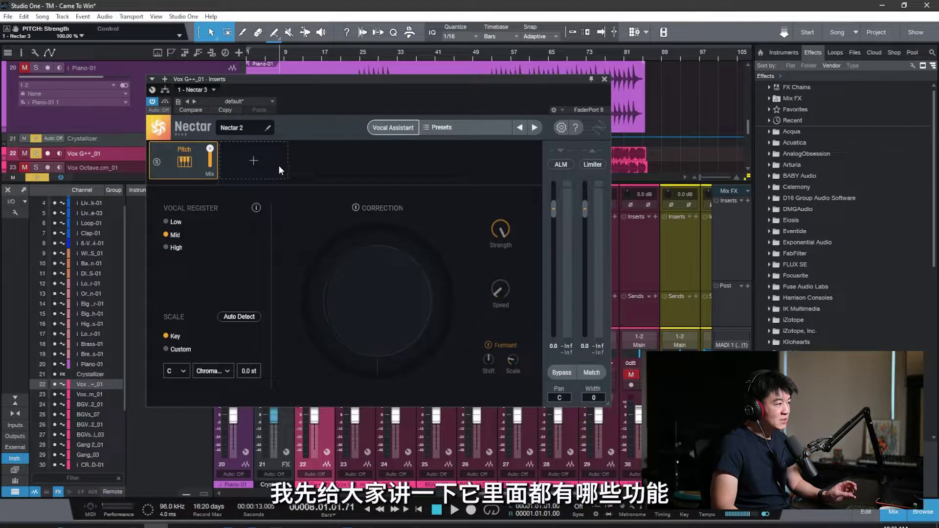
pyautogui.click(249, 164)
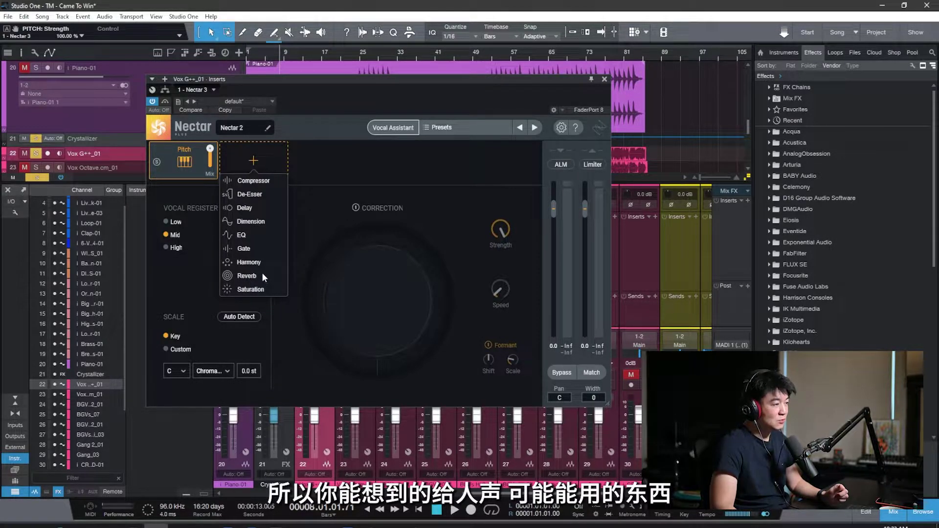
pyautogui.click(331, 165)
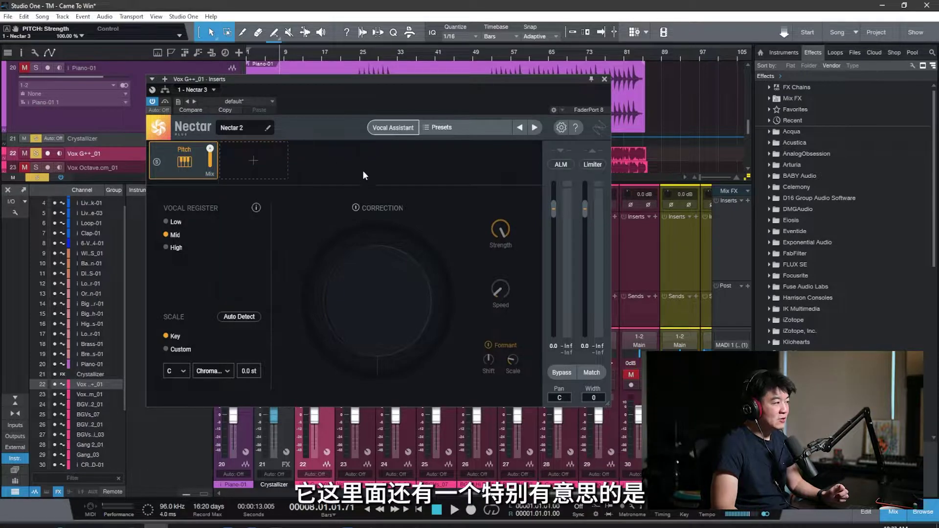
# Run Vocal Assistant in Assist mode with Modern vibe and Moderate intensity on the playing vocal, and accept its suggestion.
pyautogui.click(384, 129)
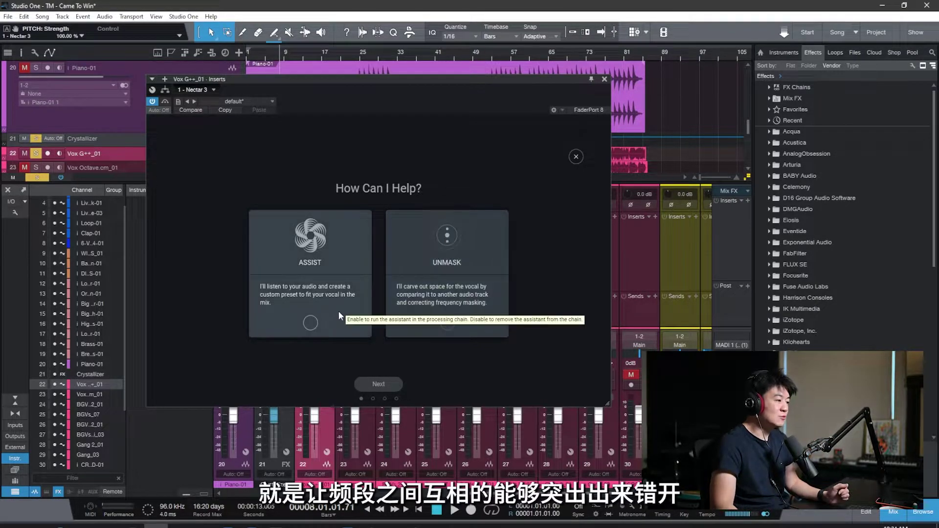
pyautogui.click(312, 327)
pyautogui.click(378, 384)
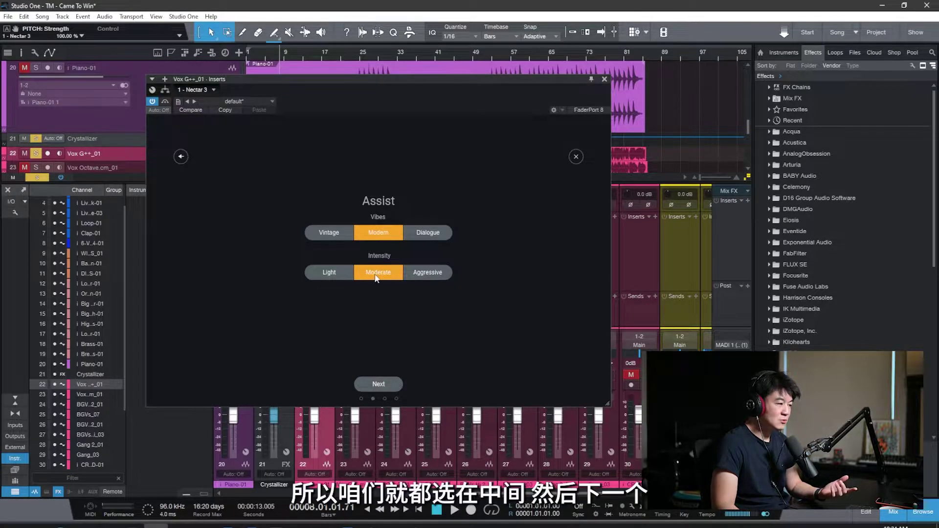
pyautogui.click(378, 384)
pyautogui.press('space')
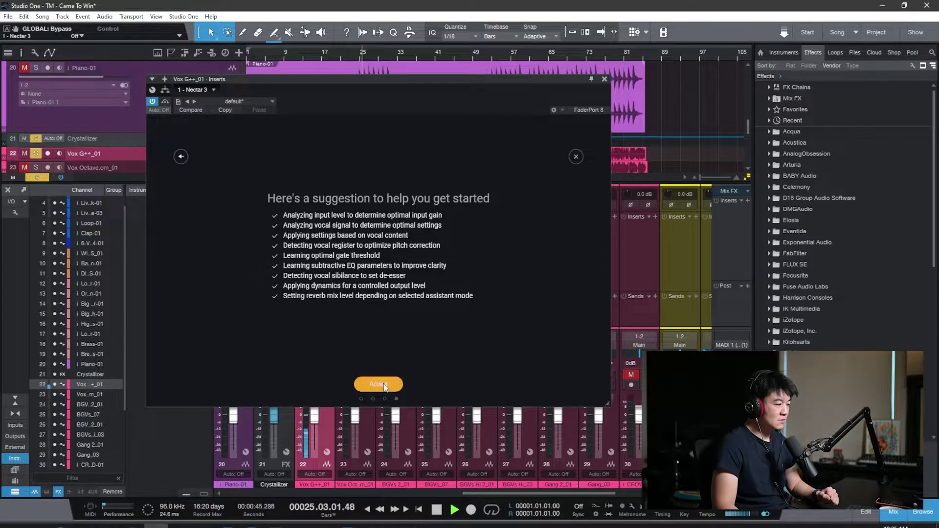
pyautogui.click(379, 383)
pyautogui.press('space')
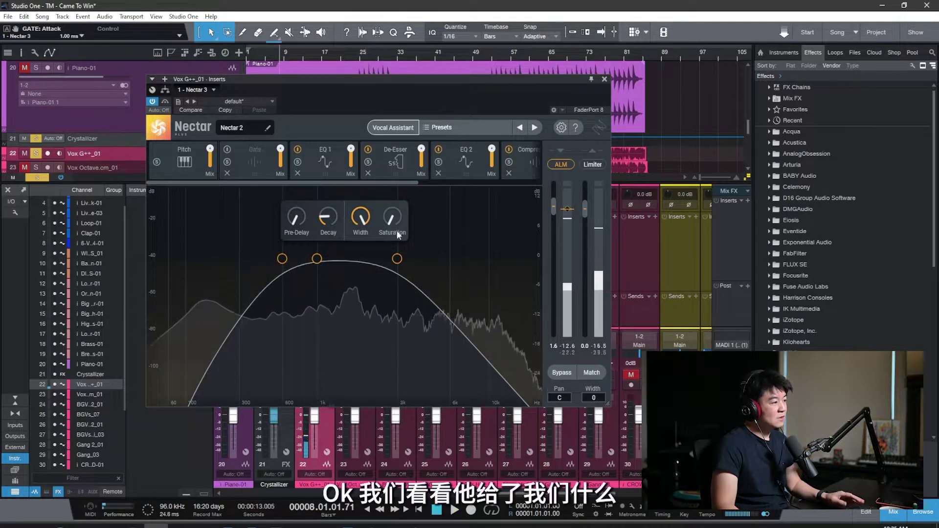
# Review the Pitch, Gate, EQ 1, De-Esser, EQ 2, Compressor 1 and Reverb modules in the suggested chain.
pyautogui.click(184, 162)
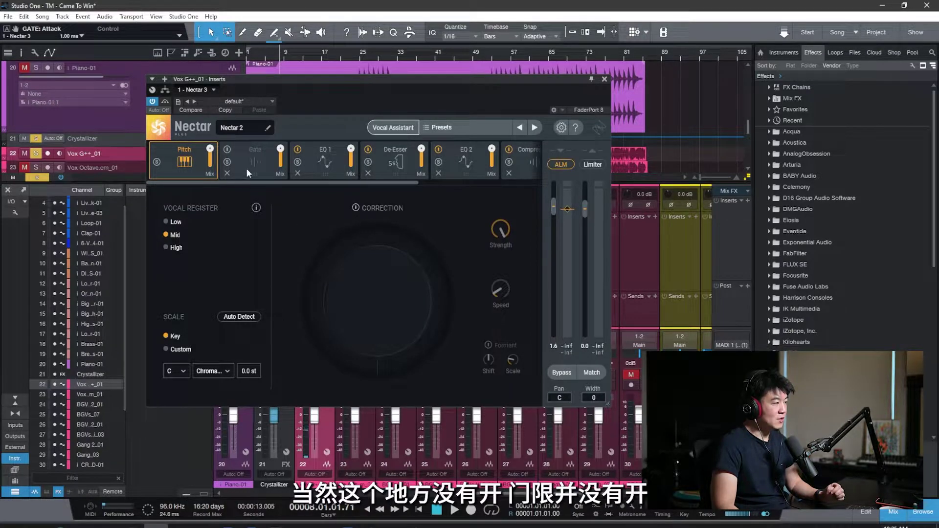
pyautogui.click(263, 163)
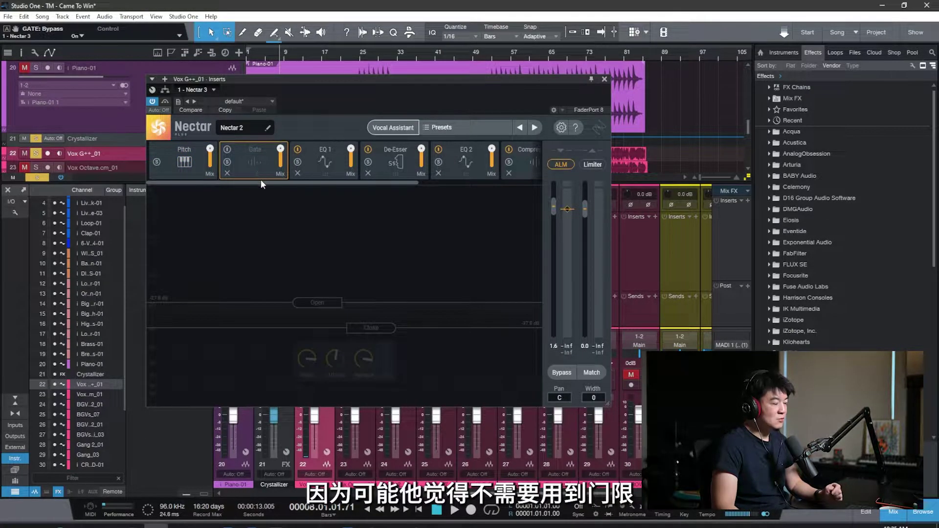
pyautogui.click(321, 162)
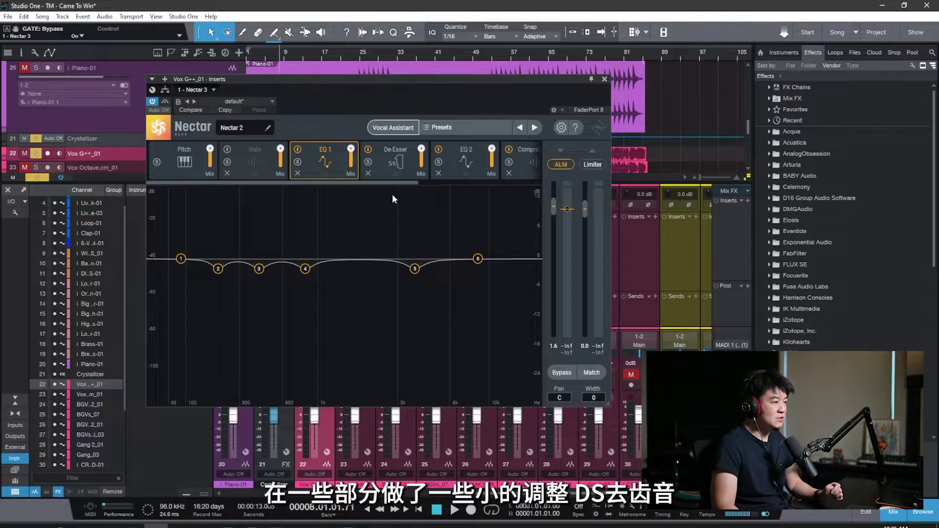
pyautogui.click(395, 161)
pyautogui.click(455, 177)
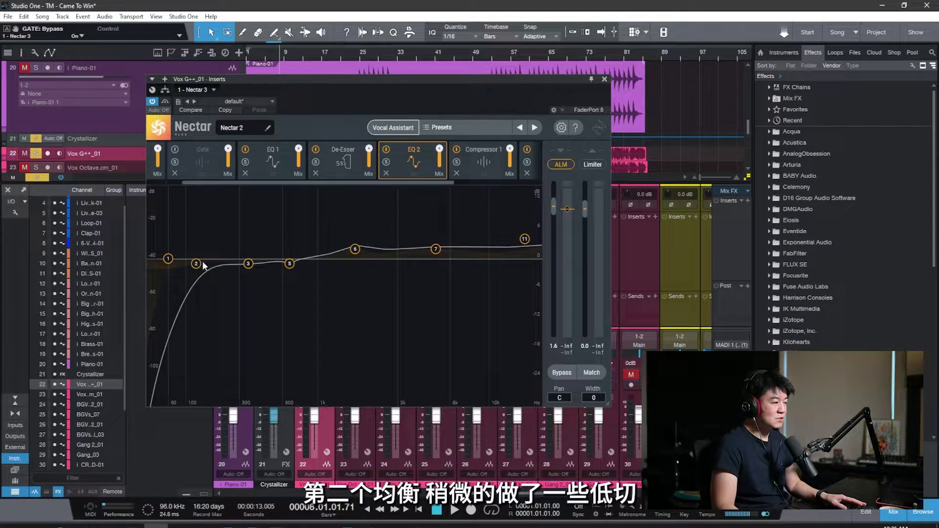
pyautogui.click(485, 164)
pyautogui.click(421, 166)
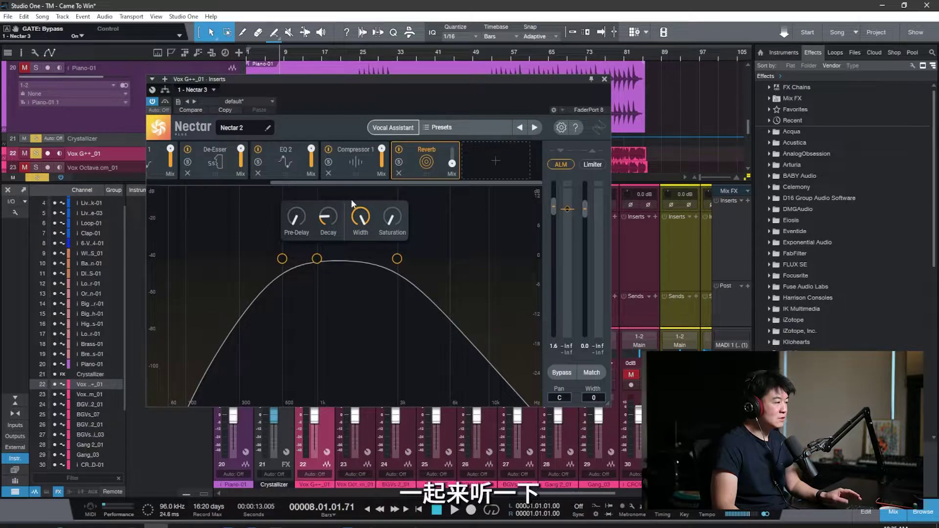
# Play the processed vocal, comparing it within the full mix and soloed.
pyautogui.press('space')
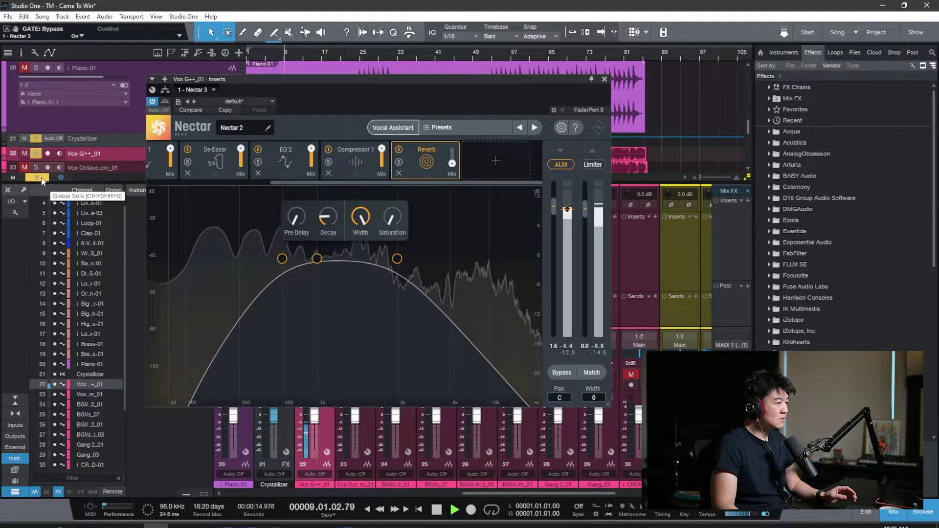
pyautogui.click(41, 179)
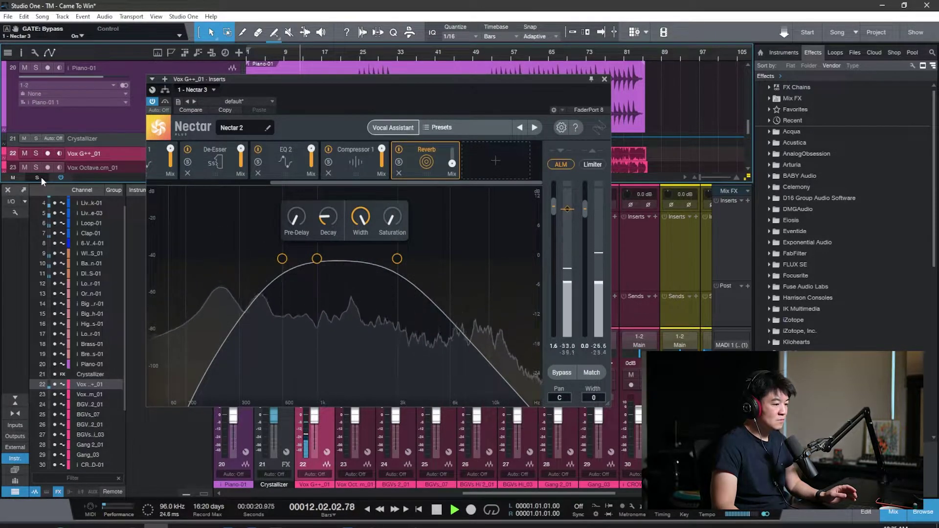
pyautogui.click(40, 178)
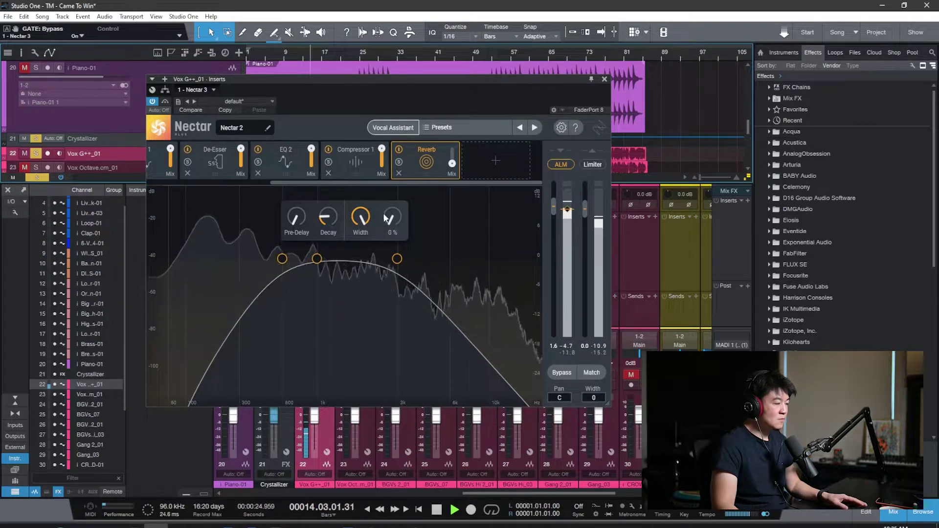
pyautogui.press('space')
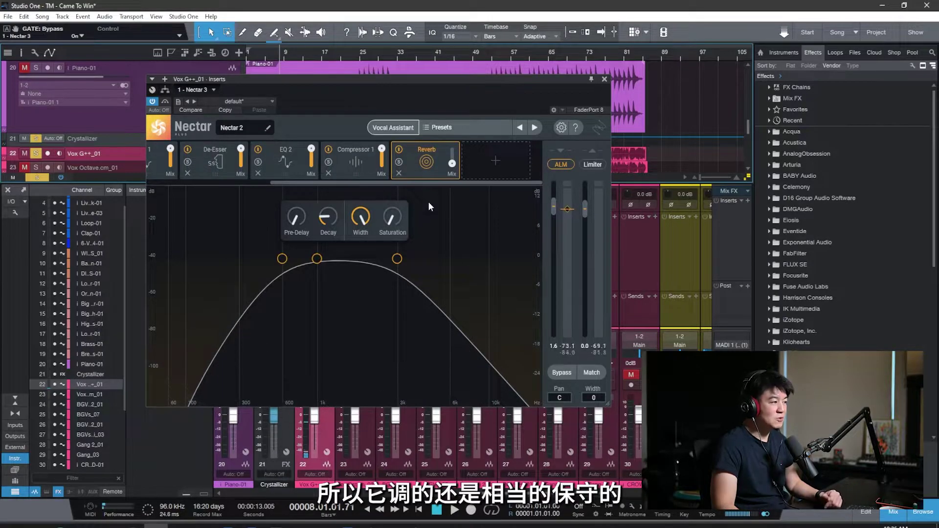
# Review EQ 2, raise the Reverb module's wet mix to about 16%, and audition the vocal.
pyautogui.click(292, 164)
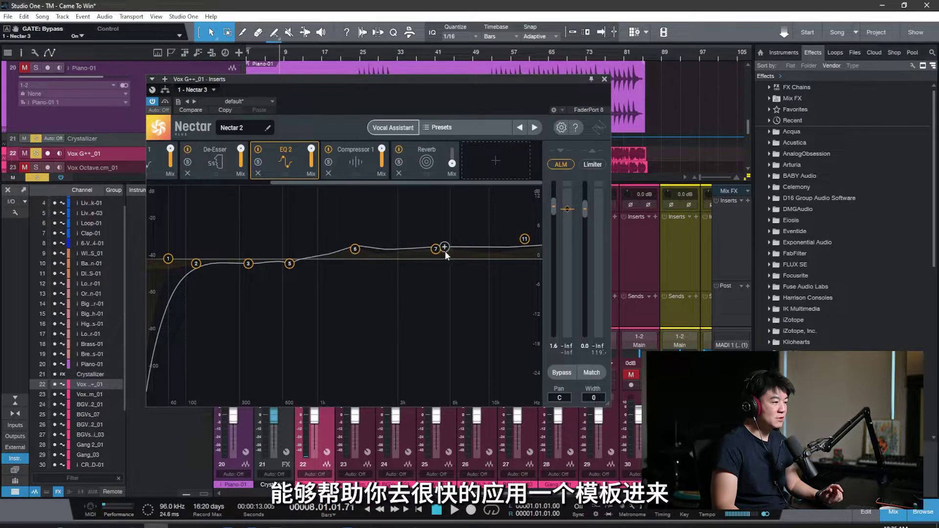
pyautogui.click(437, 168)
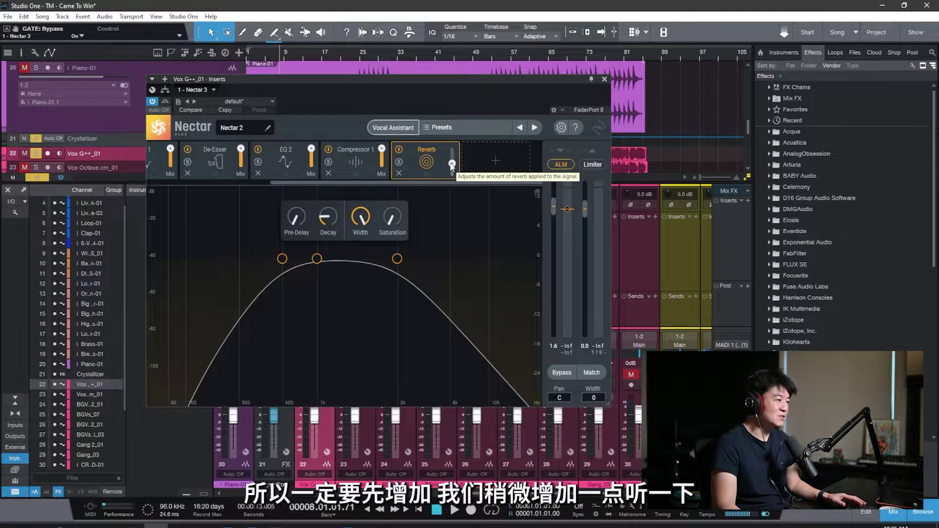
pyautogui.moveTo(452, 165); pyautogui.dragTo(454, 162)
pyautogui.press('space')
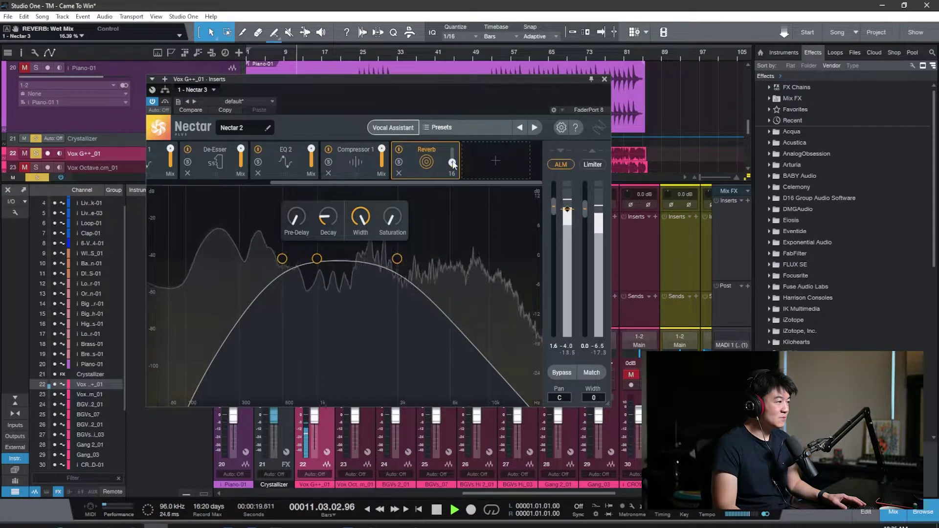
pyautogui.press('space')
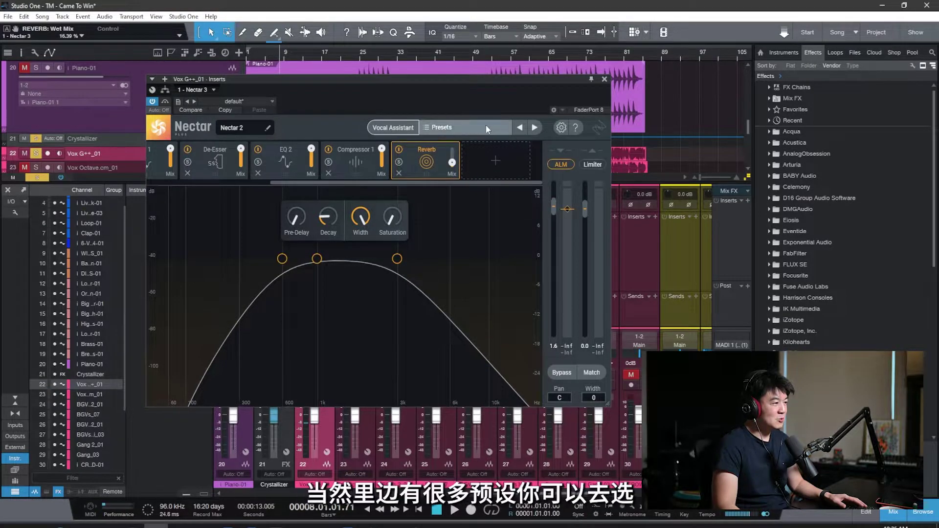
# Remove the Gate, EQ 1, De-Esser, EQ 2, Compressor 1 and Reverb modules, keeping only Pitch in the chain.
pyautogui.moveTo(506, 180); pyautogui.dragTo(221, 176)
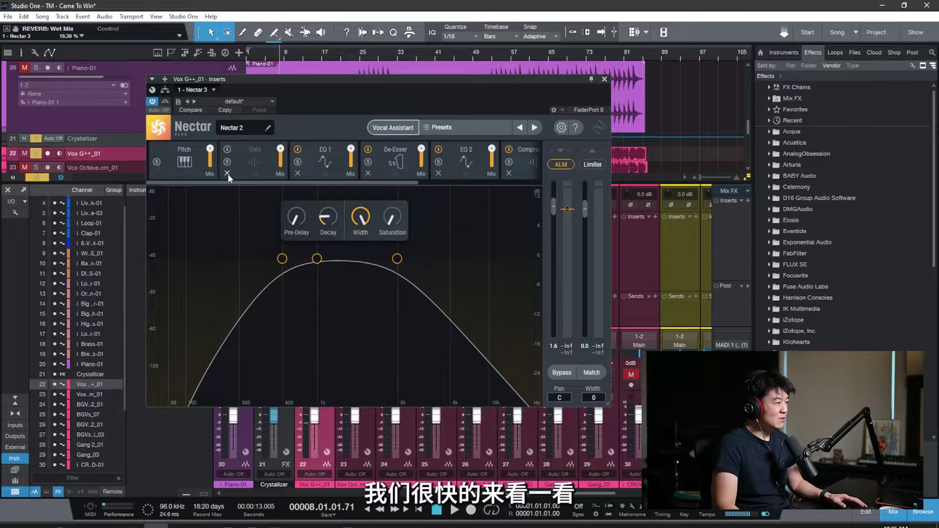
pyautogui.click(227, 174)
pyautogui.click(227, 174)
pyautogui.click(228, 174)
pyautogui.click(227, 175)
pyautogui.click(227, 175)
pyautogui.click(231, 171)
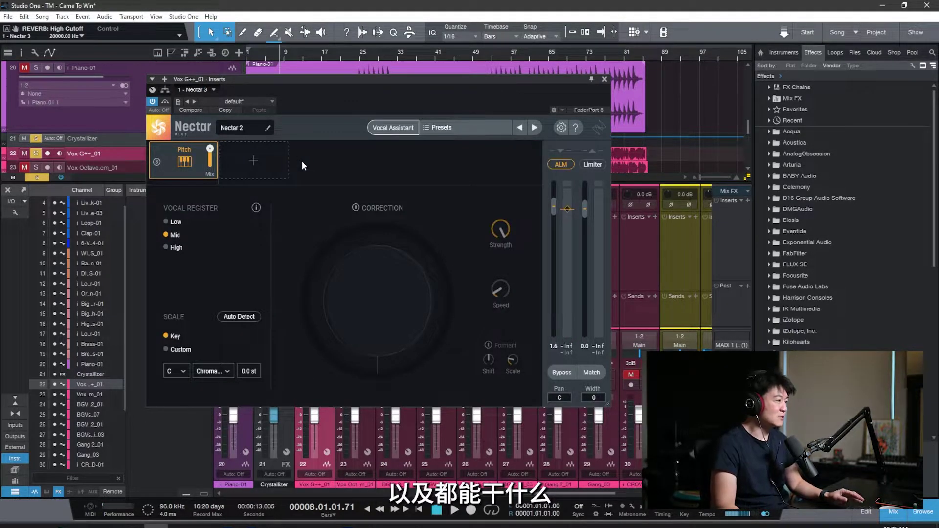
# Add an EQ module after Pitch and view the filter shapes available for band 2.
pyautogui.click(254, 159)
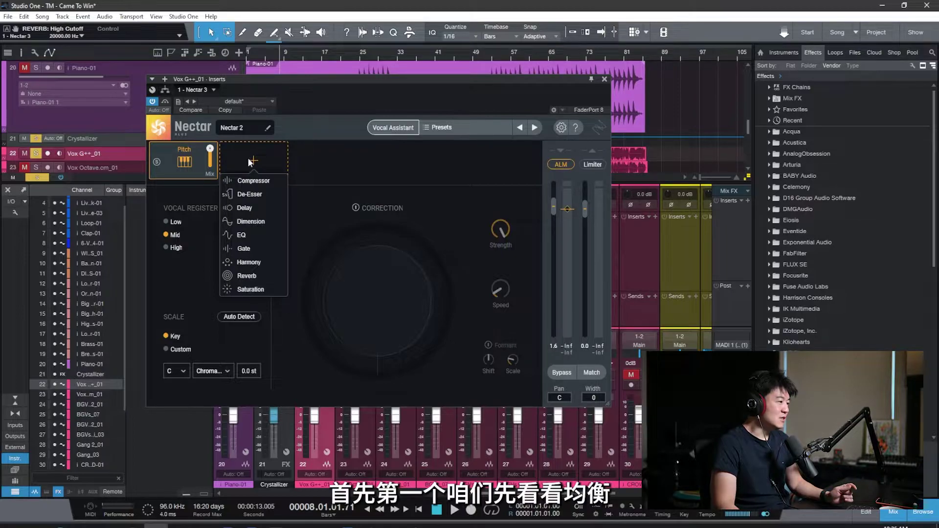
pyautogui.click(243, 235)
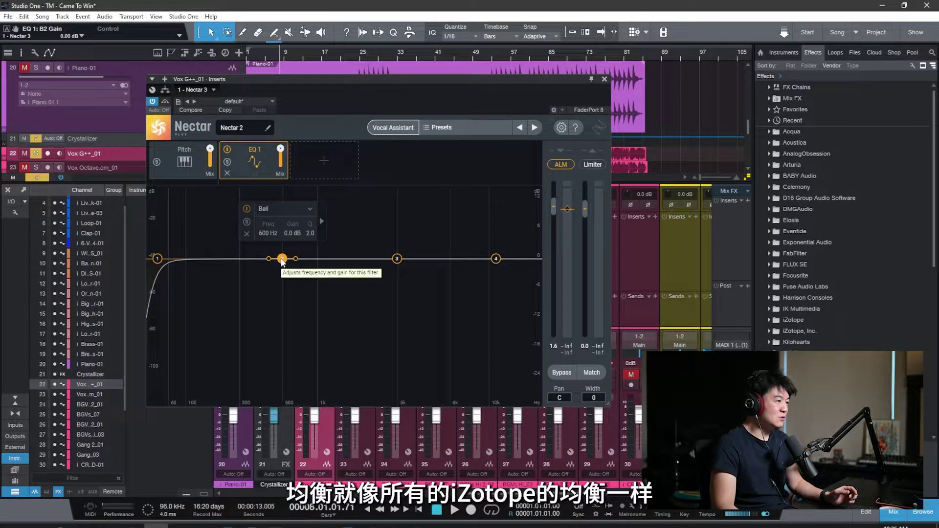
pyautogui.click(284, 209)
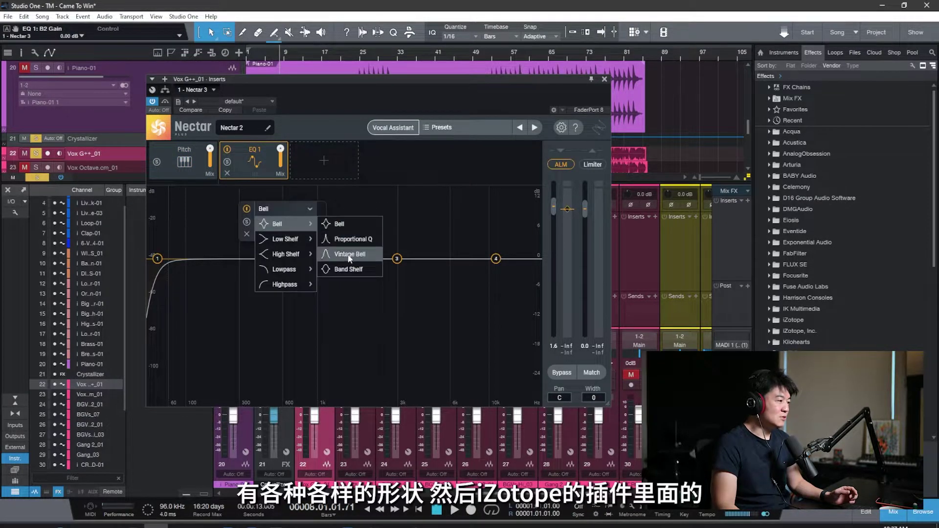
pyautogui.moveTo(294, 240)
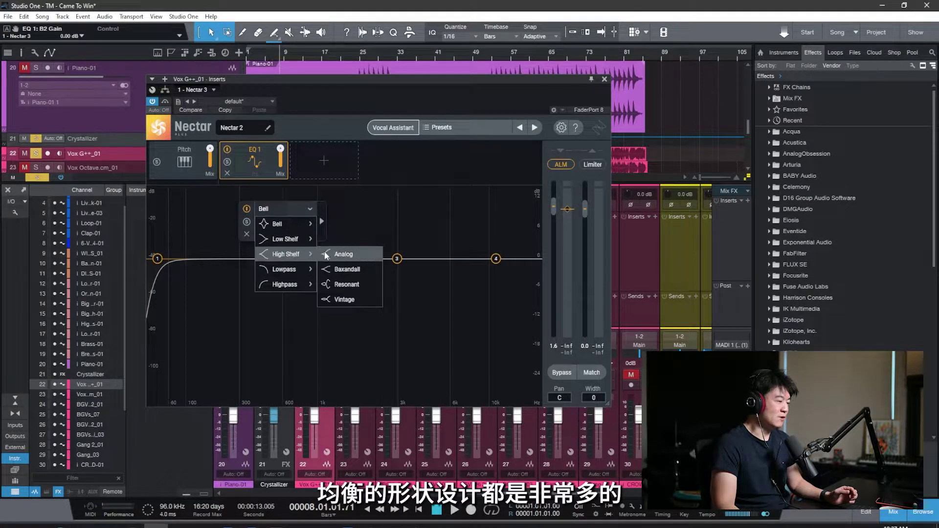
pyautogui.moveTo(287, 223)
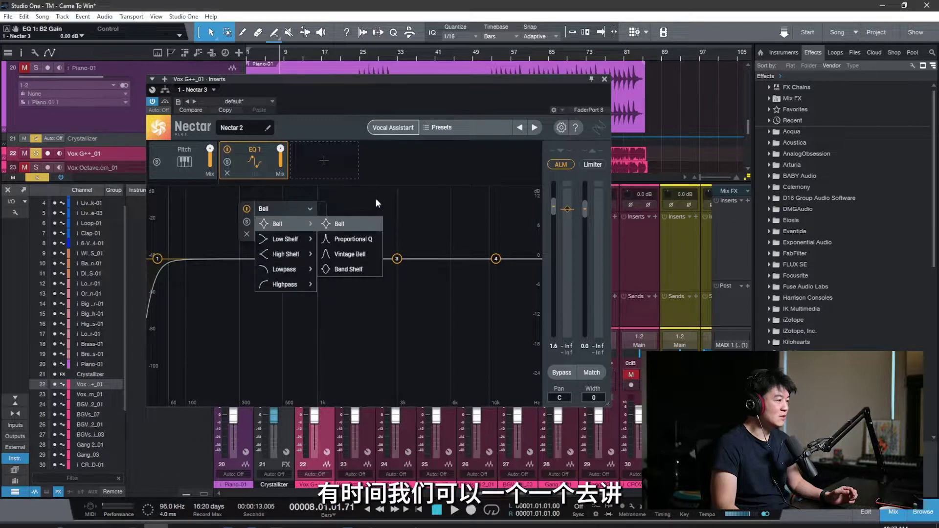
pyautogui.click(373, 205)
# While the vocal plays, boost EQ 1 band 3 to about 5.7 dB at 3817 Hz with a Q of 0.6.
pyautogui.press('space')
pyautogui.moveTo(397, 258); pyautogui.dragTo(415, 231)
pyautogui.scroll(-5, 401, 242)
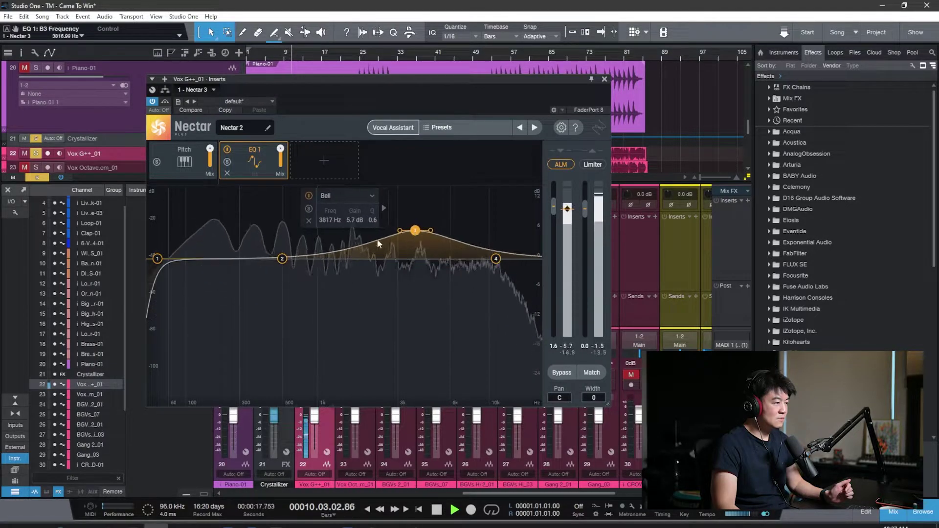
# Cut EQ 1 band 2 by about 5.1 dB at 336 Hz, and move the band 1 highpass to about 122 Hz.
pyautogui.moveTo(282, 258); pyautogui.dragTo(246, 284)
pyautogui.click(239, 226)
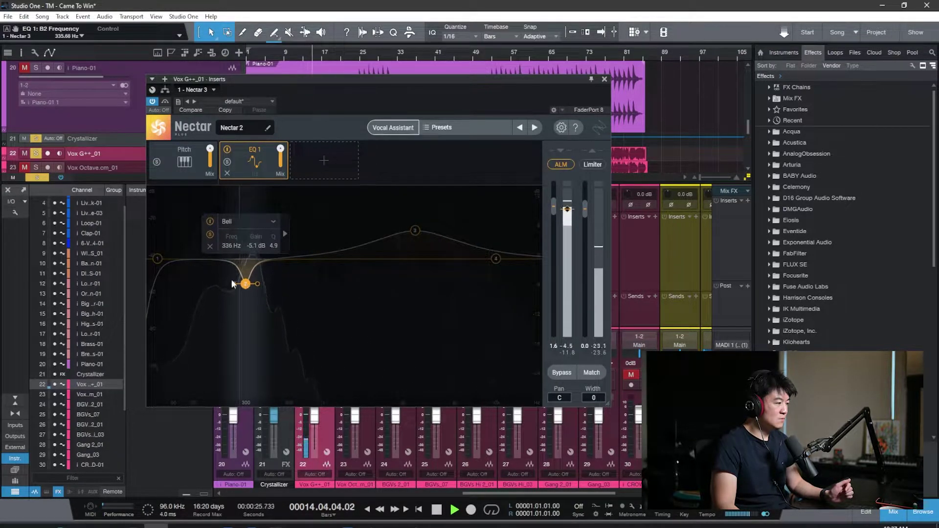
pyautogui.moveTo(156, 260); pyautogui.dragTo(194, 259)
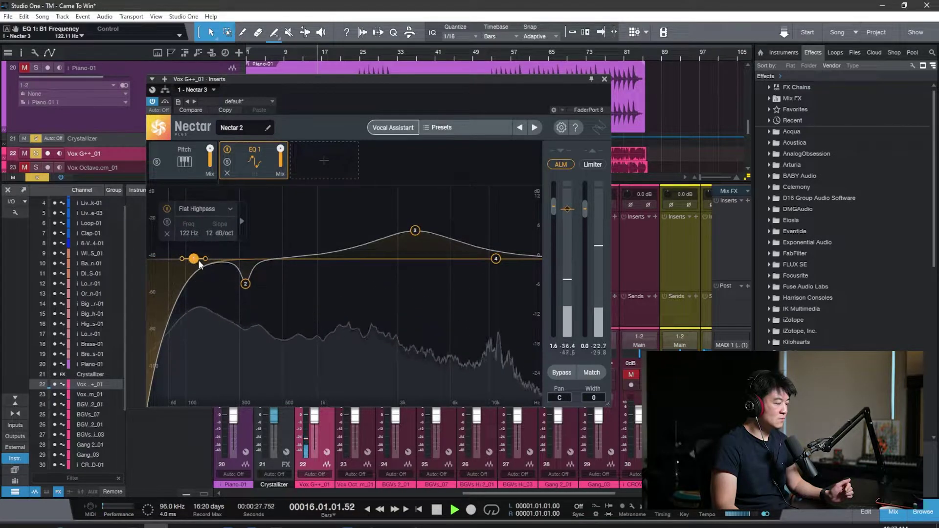
# Compare the vocal with EQ 1 bypassed and active, and set band 3 to about 3440 Hz, 8.1 dB and Q 0.3.
pyautogui.click(228, 151)
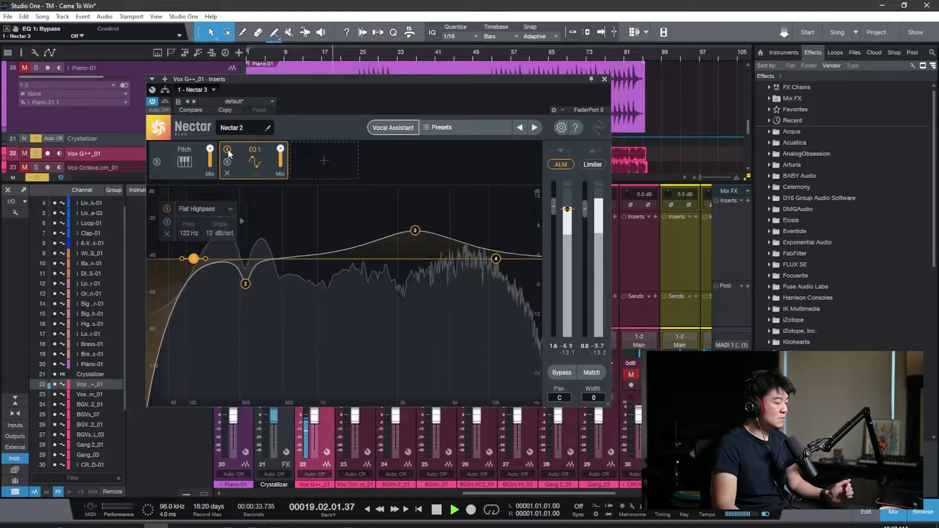
pyautogui.click(228, 150)
pyautogui.click(228, 150)
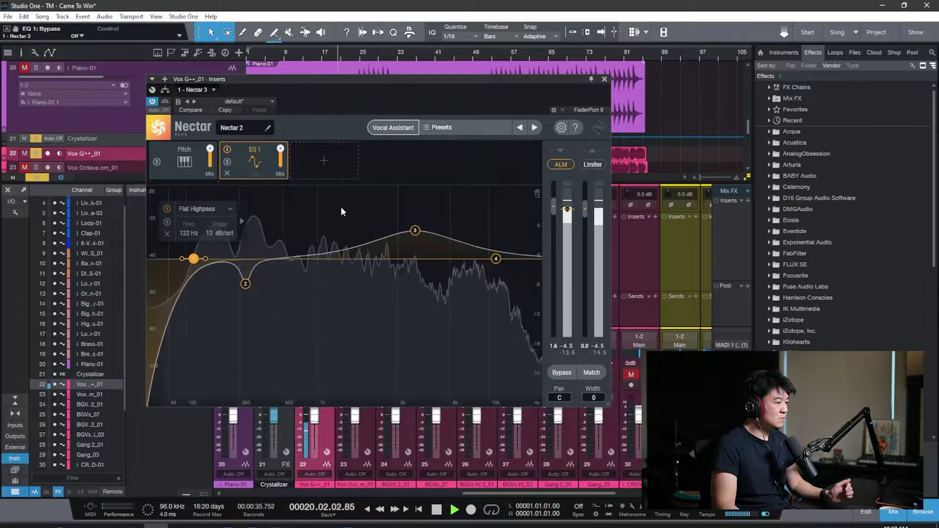
pyautogui.moveTo(415, 230)
pyautogui.mouseDown()
pyautogui.moveTo(408, 220)
pyautogui.moveTo(424, 220)
pyautogui.mouseUp()
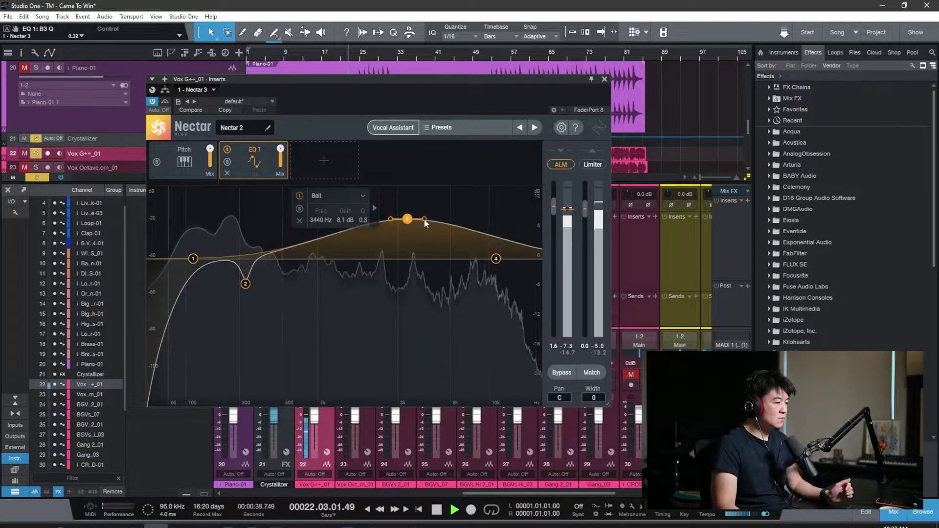
# Add a Compressor module after EQ 1.
pyautogui.click(324, 162)
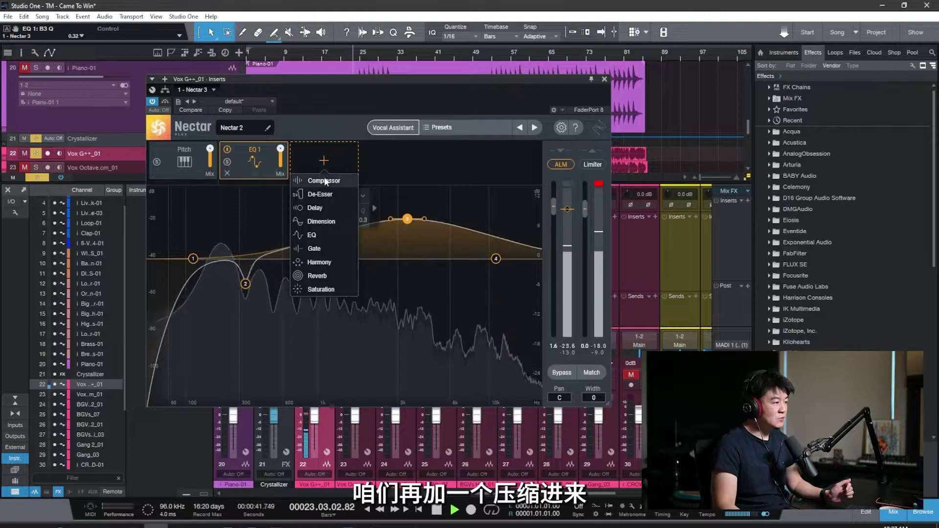
pyautogui.click(325, 181)
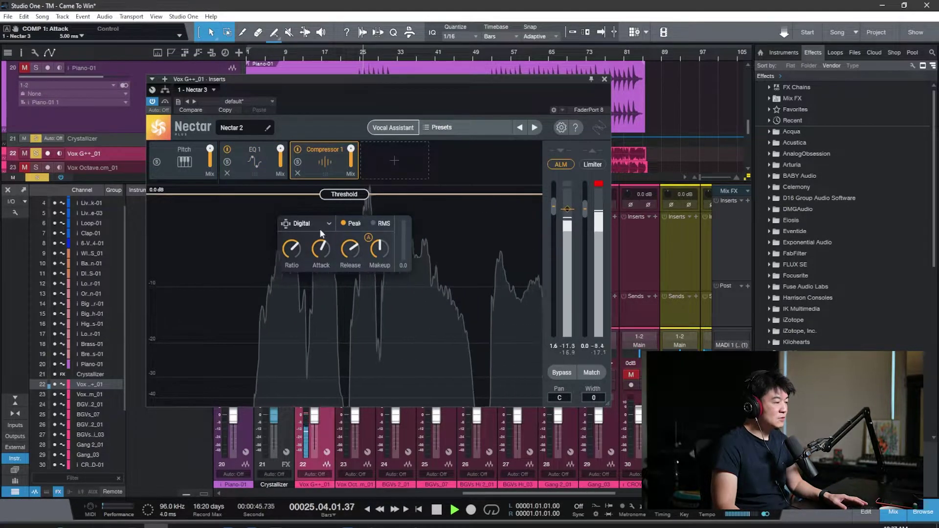
# Stop playback and set Compressor 1 to Optical mode with a threshold of about -0.8 dB.
pyautogui.press('space')
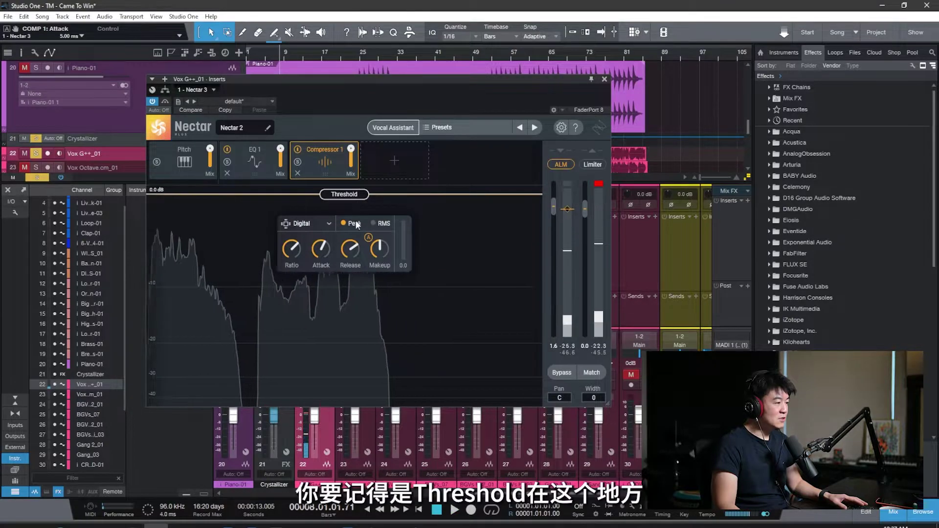
pyautogui.moveTo(357, 194); pyautogui.dragTo(358, 204)
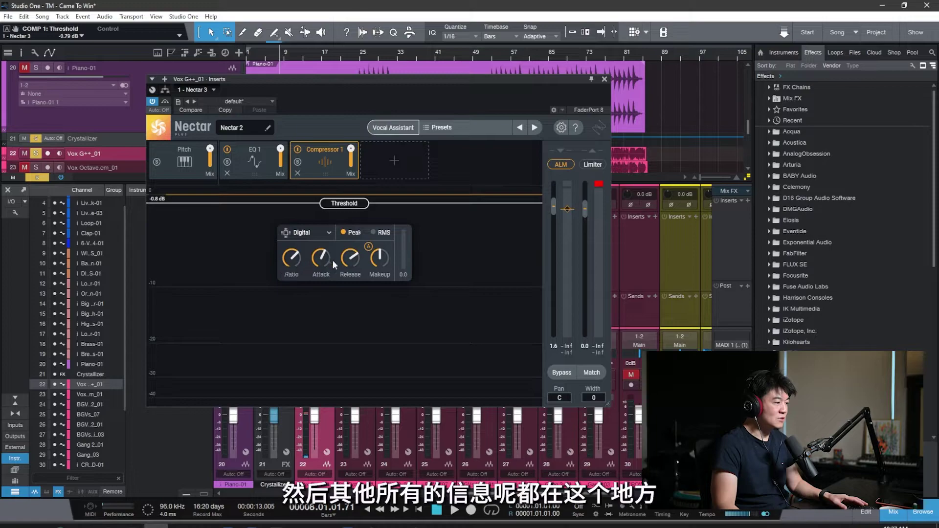
pyautogui.click(324, 232)
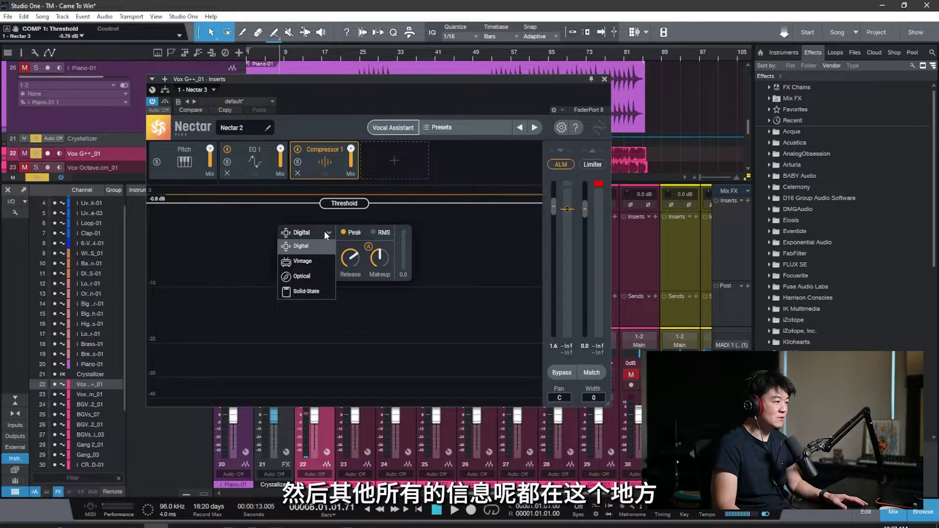
pyautogui.click(308, 277)
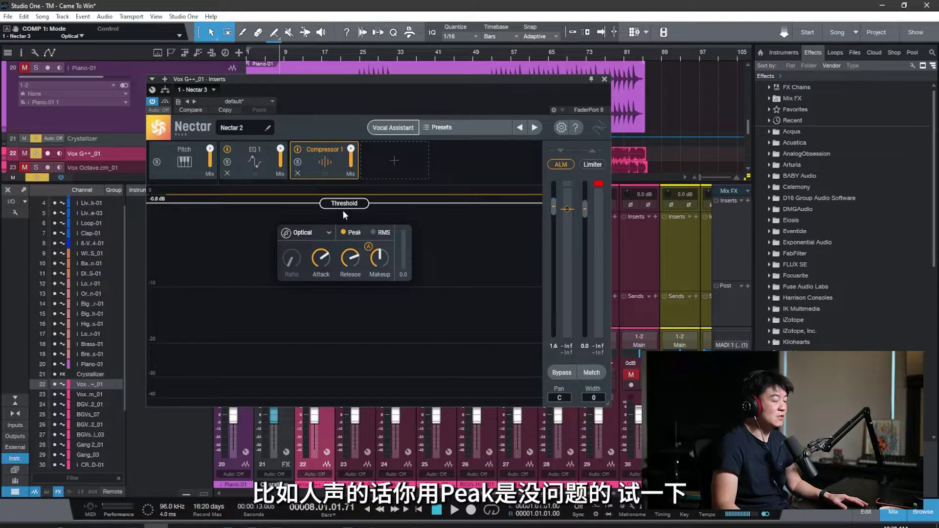
# While the vocal plays, lower the compressor threshold to about -2.6 dB and compare the sound with the compressor bypassed and active.
pyautogui.press('space')
pyautogui.moveTo(350, 204); pyautogui.dragTo(348, 227)
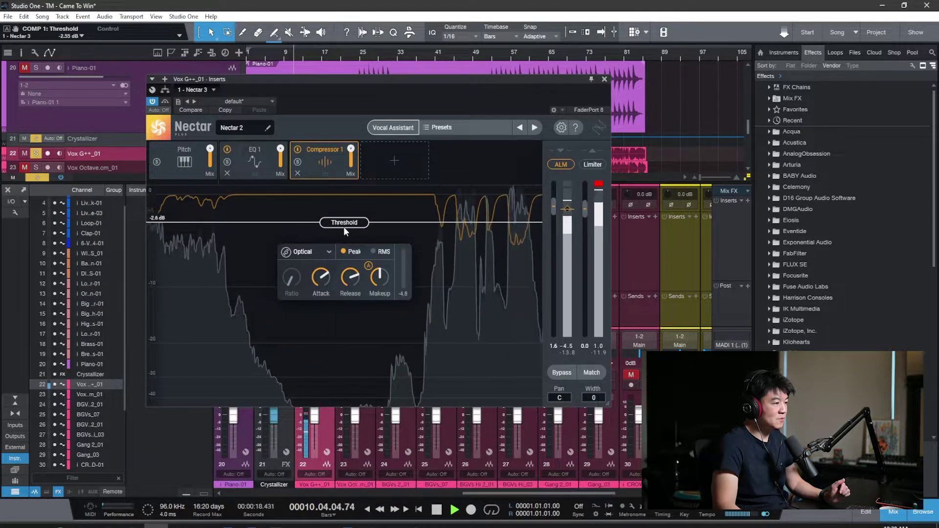
pyautogui.click(298, 149)
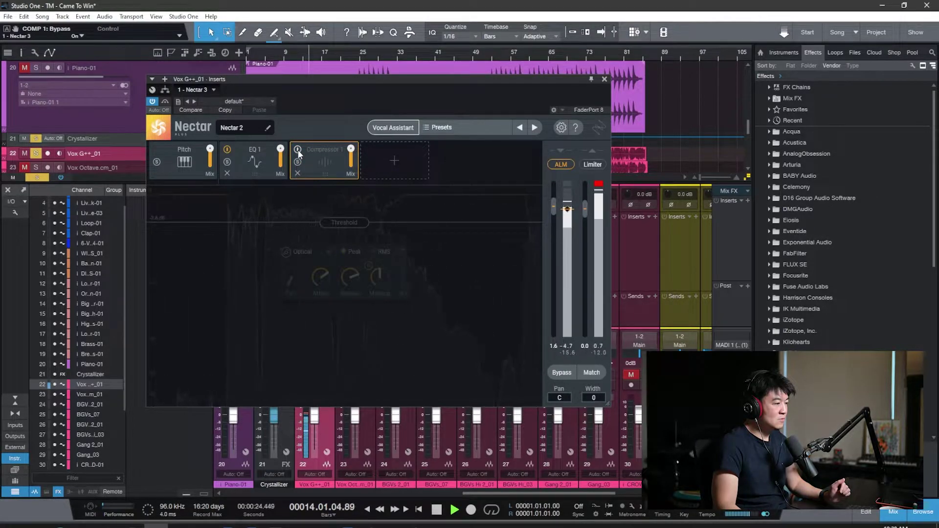
pyautogui.click(298, 150)
pyautogui.moveTo(320, 281)
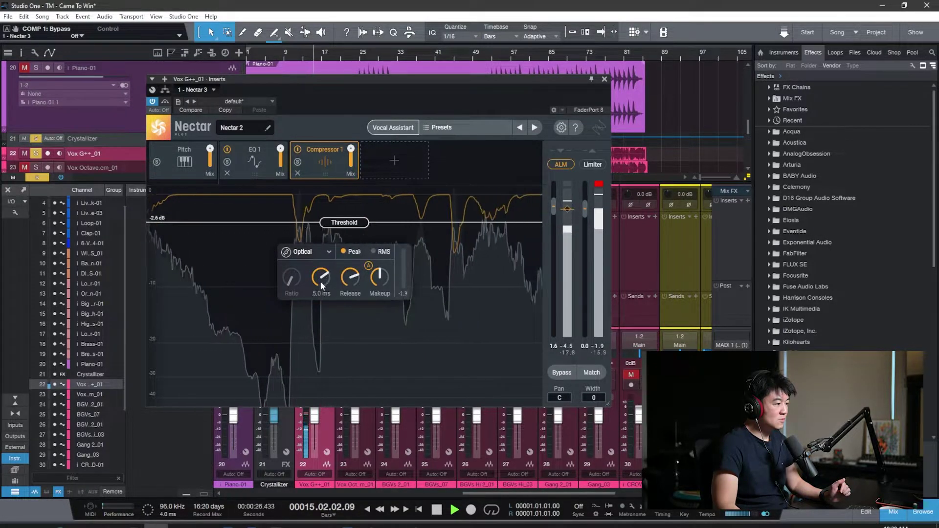
# Switch the compressor to Solid-State mode with a ratio of 5.75:1, a threshold of about -5.6 dB and an attack of 0.5 ms.
pyautogui.click(311, 252)
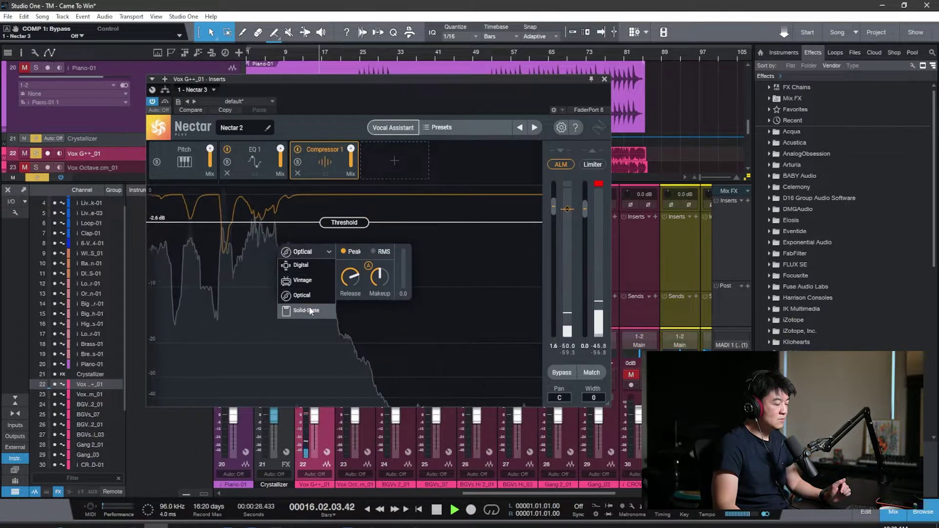
pyautogui.click(307, 311)
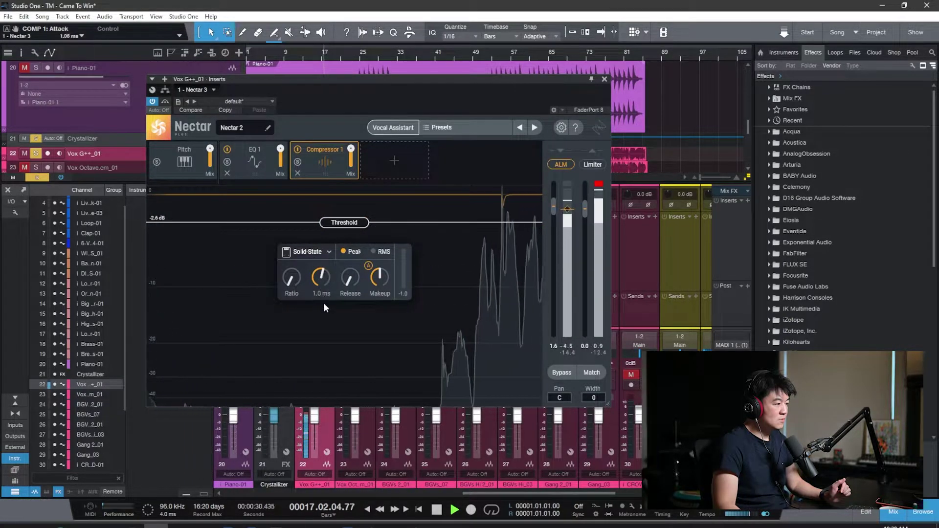
pyautogui.moveTo(294, 278); pyautogui.dragTo(319, 172)
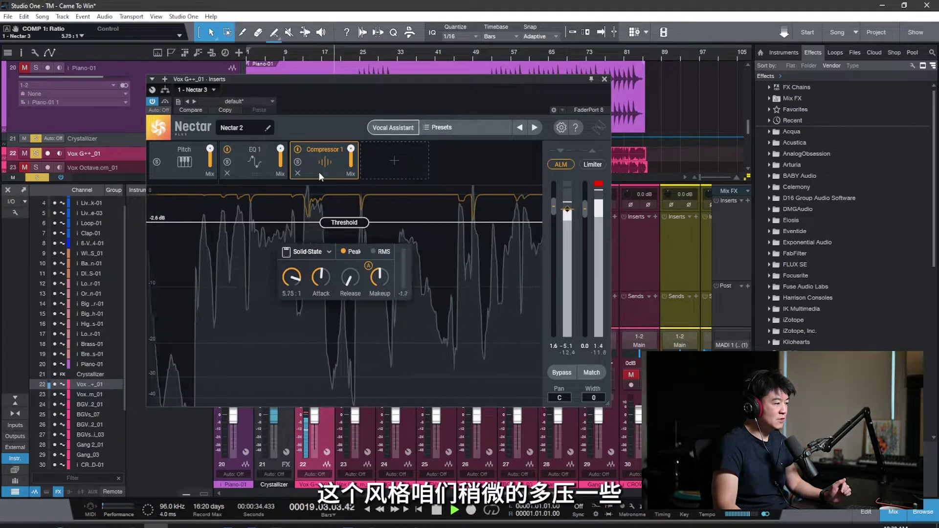
pyautogui.moveTo(340, 224); pyautogui.dragTo(344, 268)
pyautogui.moveTo(333, 310)
pyautogui.mouseDown()
pyautogui.moveTo(353, 308)
pyautogui.moveTo(337, 313)
pyautogui.mouseUp()
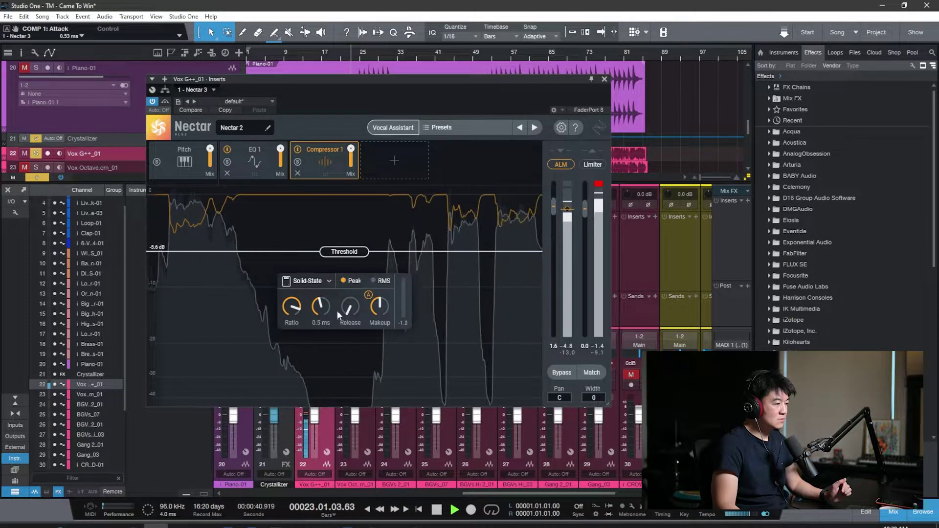
# Audition RMS detection against Peak, keep Peak, and reduce the compressor's wet mix to about 57%.
pyautogui.click(380, 282)
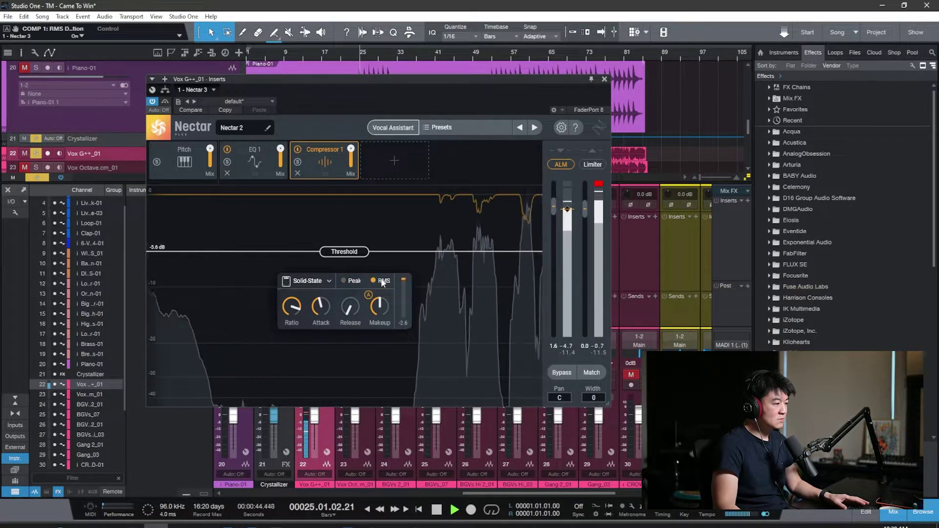
pyautogui.click(355, 281)
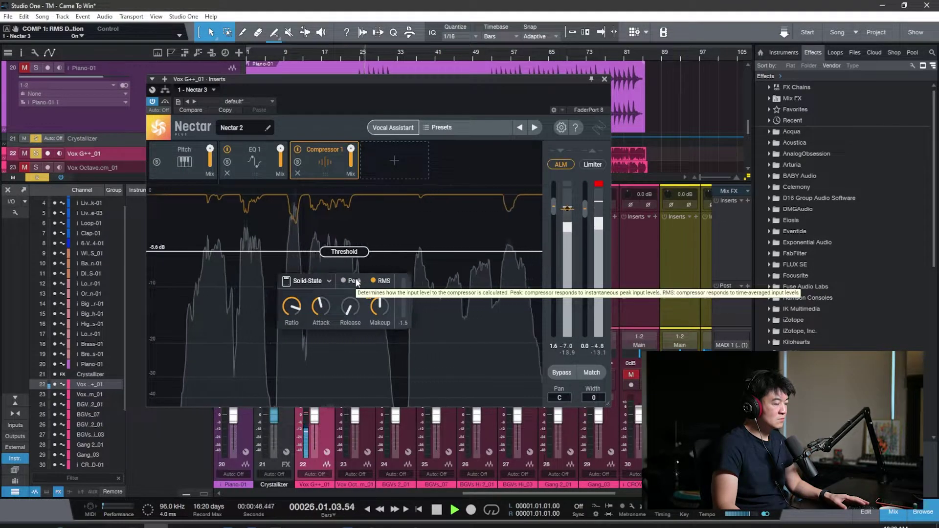
pyautogui.press('space')
pyautogui.moveTo(350, 151); pyautogui.dragTo(357, 216)
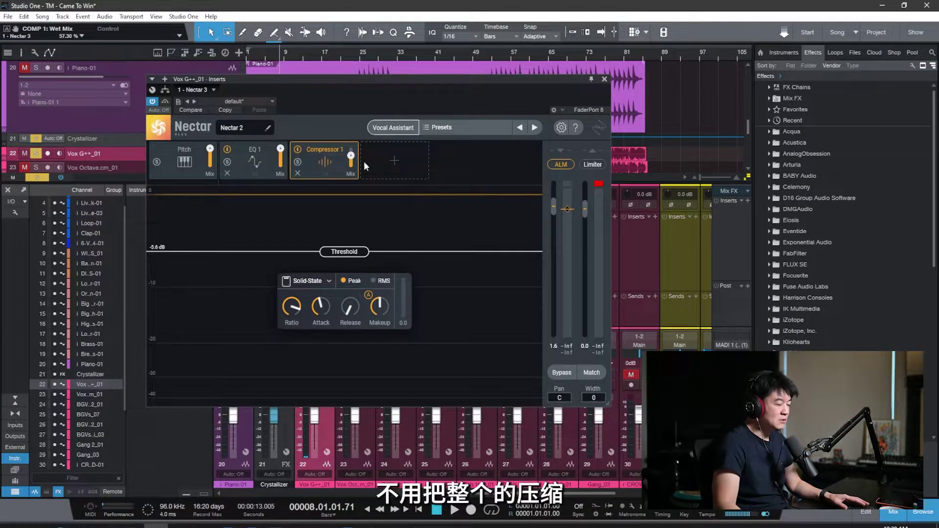
# Add a Harmony module after Compressor 1 and listen to each of its two unison voices in solo.
pyautogui.click(391, 163)
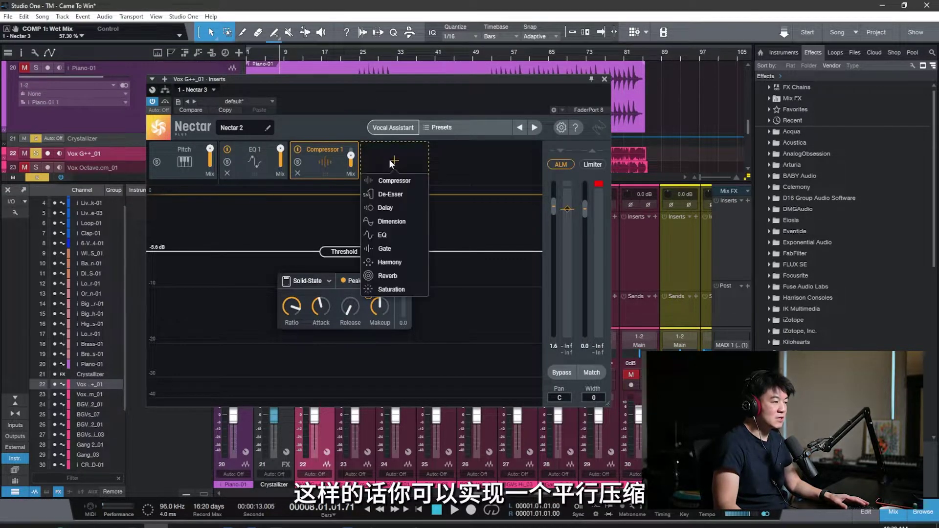
pyautogui.click(396, 263)
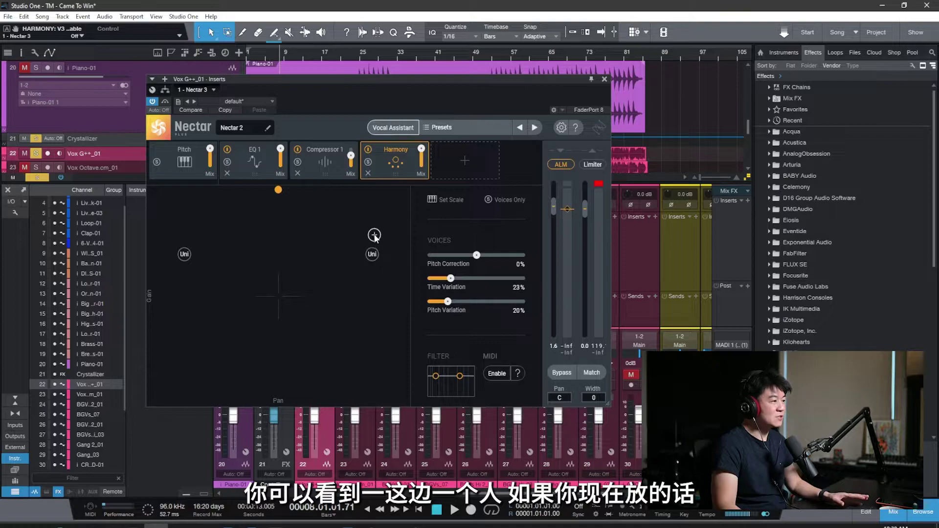
pyautogui.click(184, 254)
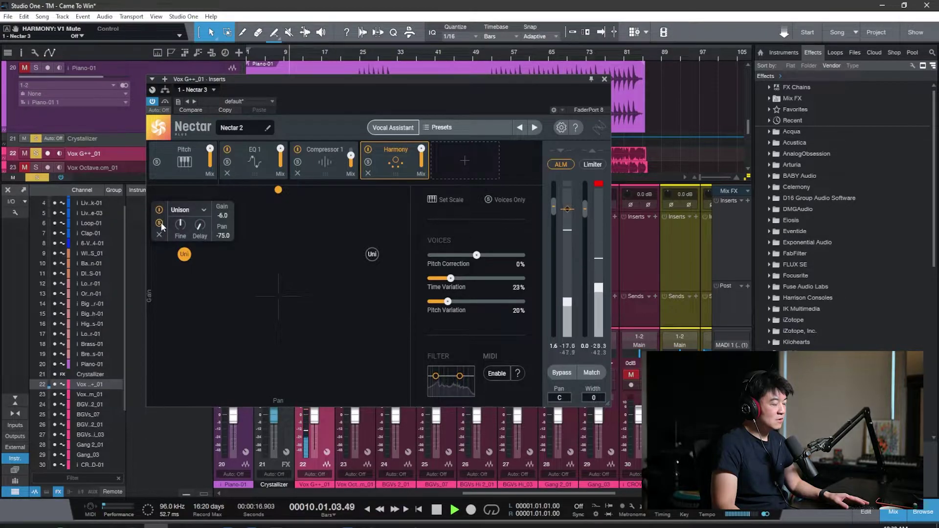
pyautogui.click(371, 254)
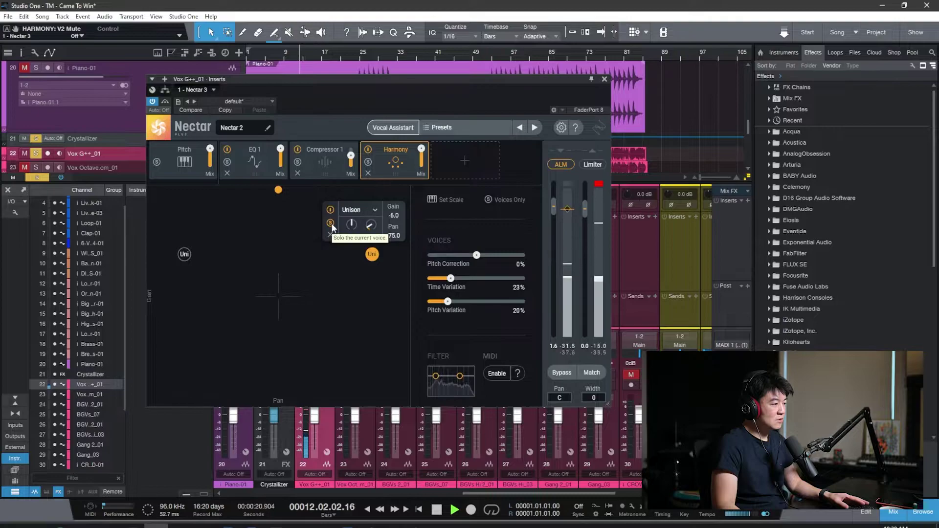
# Check the second harmony voice's interval options, keep Unison, and move the voice to a gain of about -5.5 and a pan of 77.
pyautogui.click(356, 215)
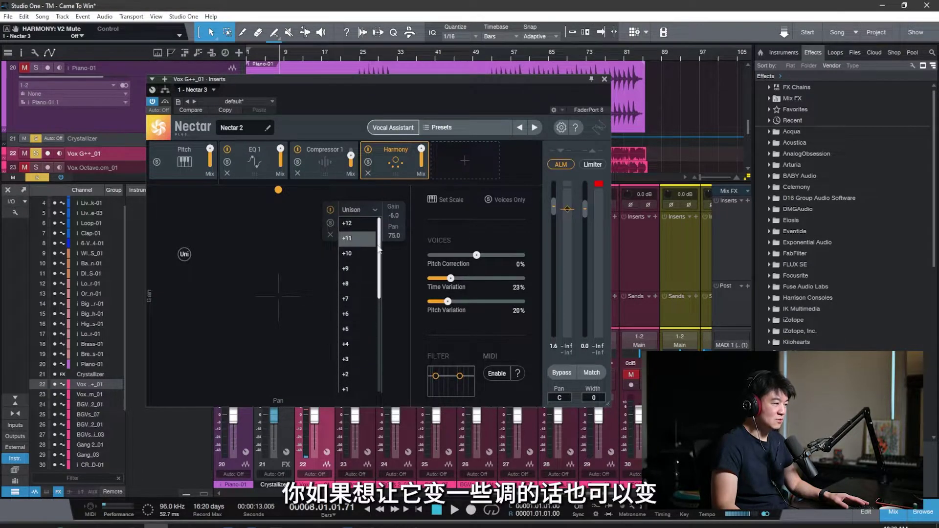
pyautogui.click(401, 223)
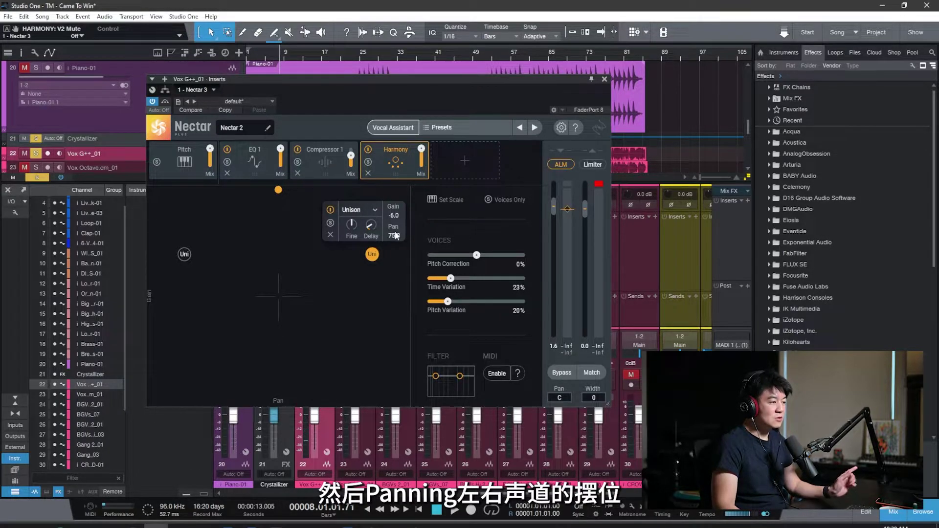
pyautogui.moveTo(373, 254)
pyautogui.mouseDown()
pyautogui.moveTo(411, 260)
pyautogui.moveTo(384, 251)
pyautogui.moveTo(413, 245)
pyautogui.moveTo(422, 197)
pyautogui.moveTo(443, 341)
pyautogui.moveTo(419, 252)
pyautogui.moveTo(368, 255)
pyautogui.mouseUp()
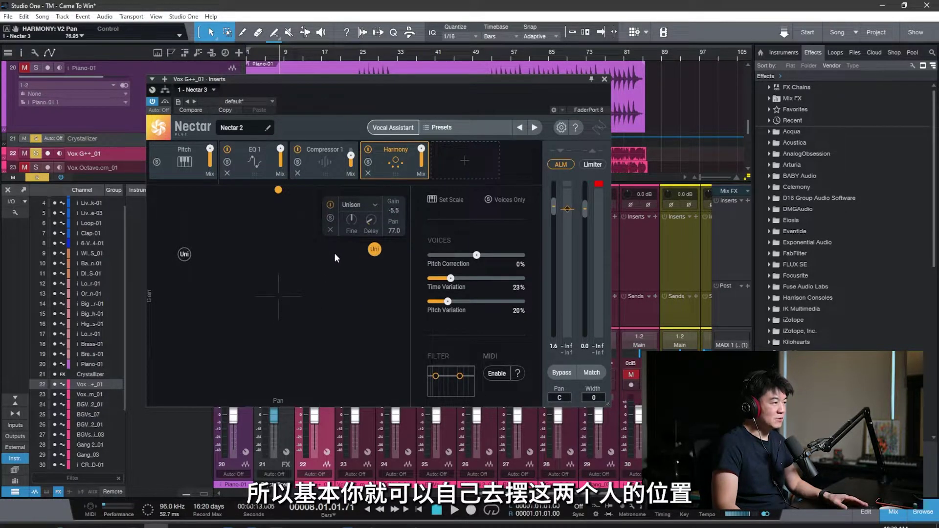
# While the vocal plays, spread the two harmony voices to opposite pan extremes, with the second at a gain of about -9.9 and pan 100.
pyautogui.press('space')
pyautogui.moveTo(186, 258); pyautogui.dragTo(162, 290)
pyautogui.moveTo(374, 249); pyautogui.dragTo(403, 318)
pyautogui.moveTo(160, 287); pyautogui.dragTo(159, 216)
pyautogui.moveTo(404, 319); pyautogui.dragTo(429, 349)
pyautogui.moveTo(158, 212); pyautogui.dragTo(165, 303)
pyautogui.moveTo(415, 347); pyautogui.dragTo(412, 295)
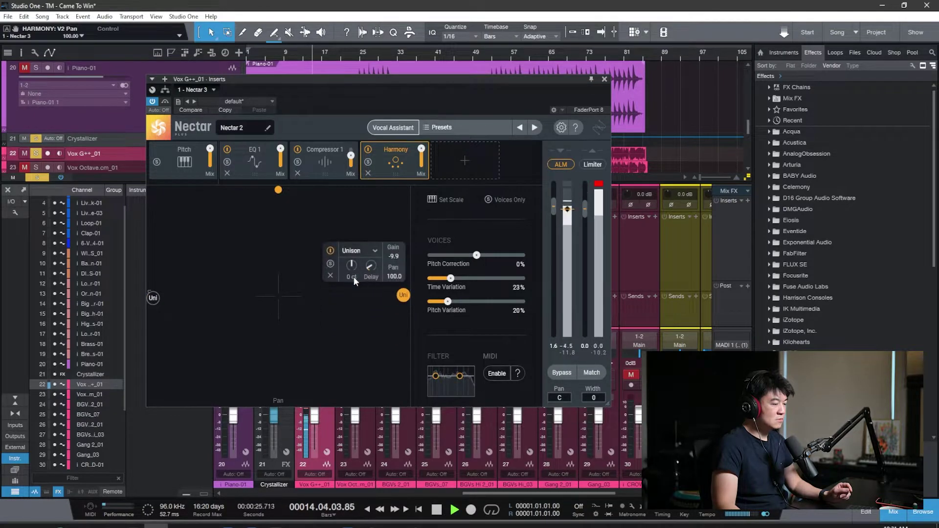
pyautogui.press('space')
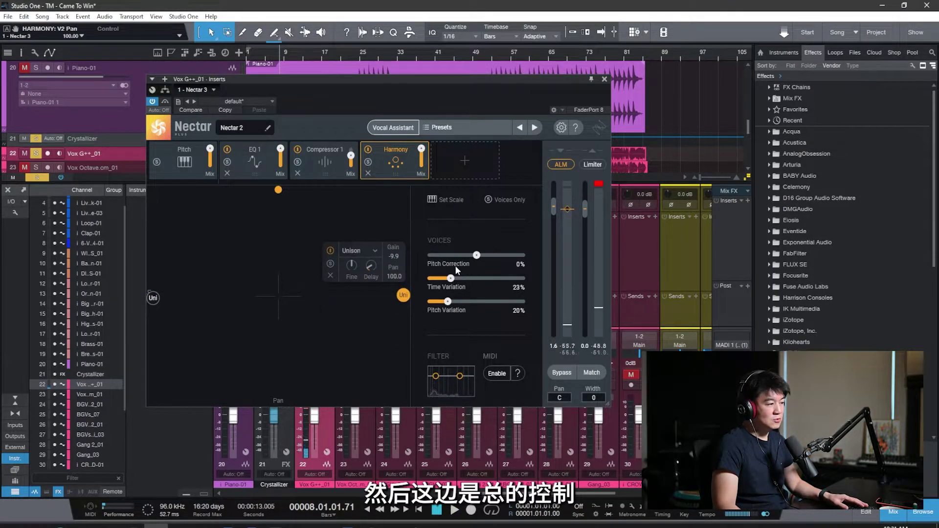
# Set Harmony's pitch correction to 5%, time variation to 41% and pitch variation to 28%, with its filter nodes at 200 Hz and 20 kHz.
pyautogui.moveTo(477, 255); pyautogui.dragTo(480, 256)
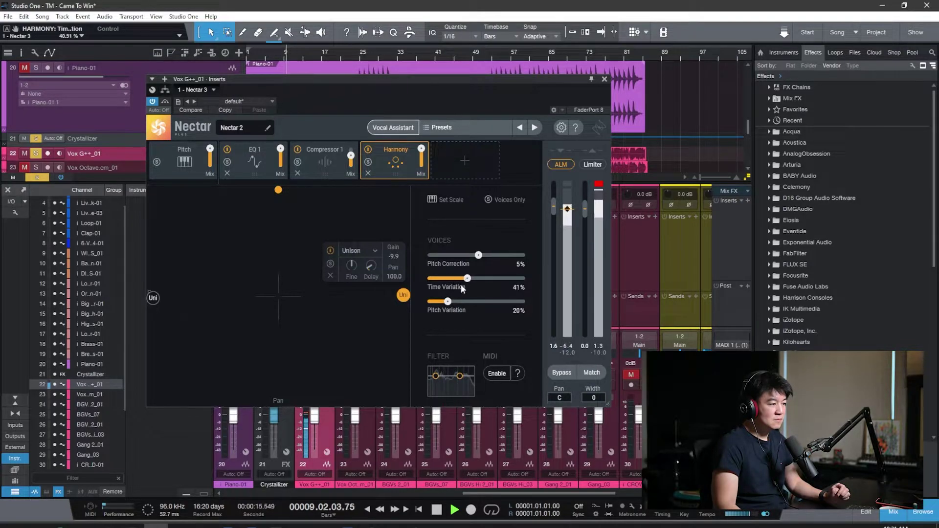
pyautogui.moveTo(436, 383); pyautogui.dragTo(438, 395)
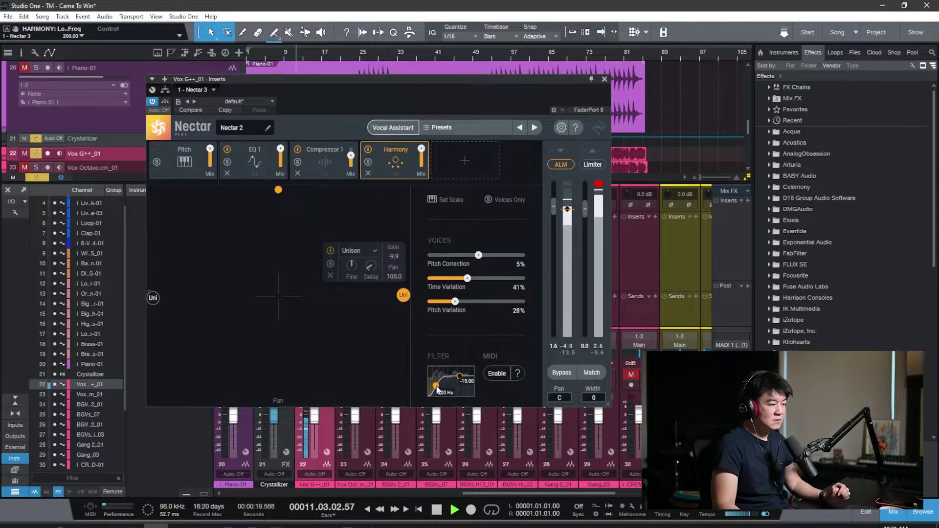
pyautogui.moveTo(461, 396); pyautogui.dragTo(452, 396)
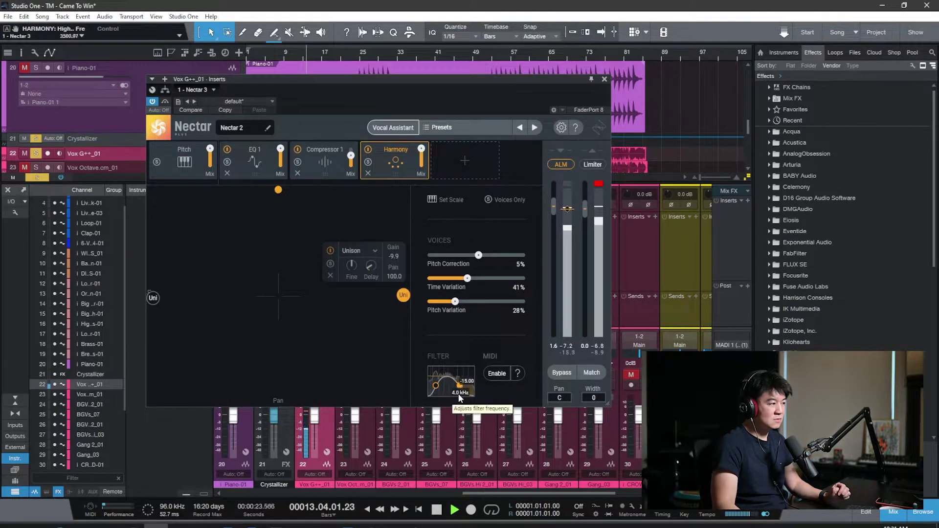
# Compare the vocal with the Harmony module bypassed and active.
pyautogui.click(368, 149)
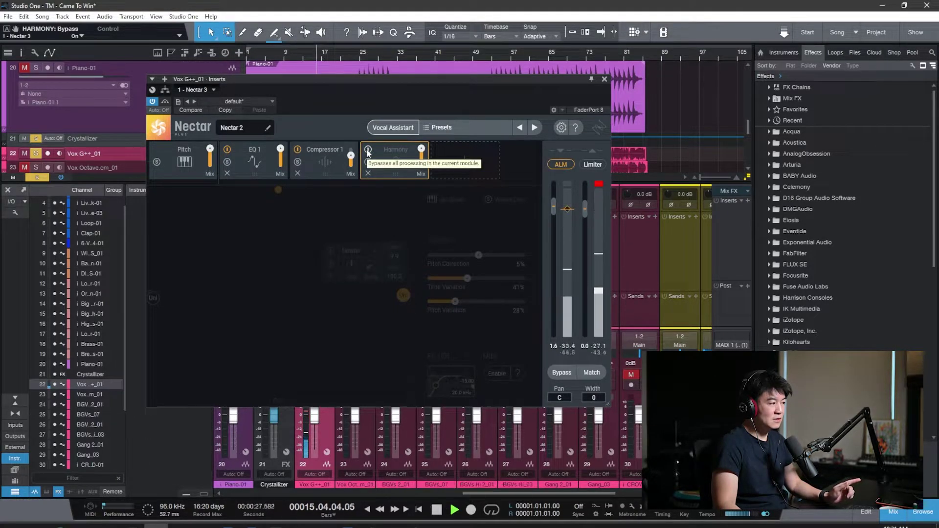
pyautogui.click(368, 150)
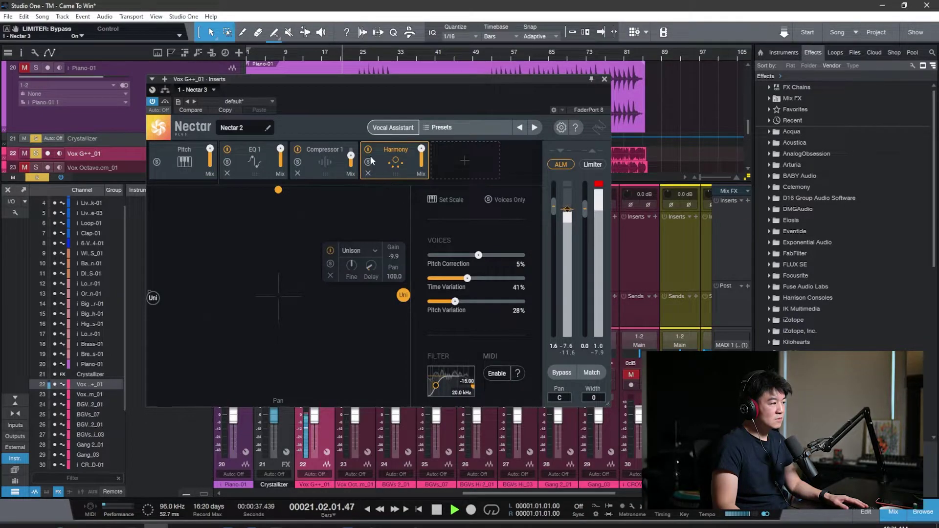
# Add a third and fourth unison voice on opposite sides, with the fourth at a gain of about -14.6 and a pan of 55.
pyautogui.doubleClick(371, 254)
pyautogui.moveTo(370, 254); pyautogui.dragTo(334, 325)
pyautogui.moveTo(245, 294); pyautogui.dragTo(214, 348)
pyautogui.moveTo(334, 327); pyautogui.dragTo(348, 344)
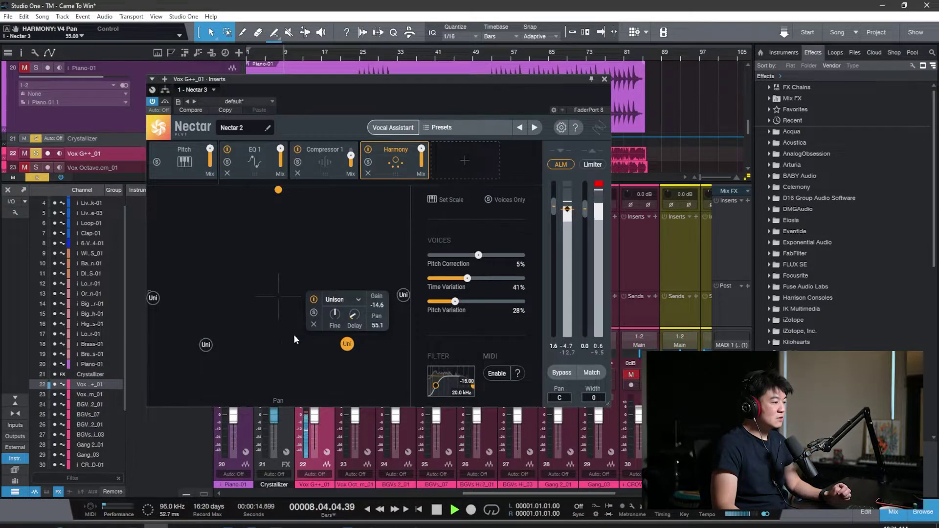
# Add a fifth and sixth unison voice nearer the pan center, low in gain, with the fifth at a pan of about -30.
pyautogui.doubleClick(250, 291)
pyautogui.moveTo(251, 294); pyautogui.dragTo(242, 345)
pyautogui.click(320, 292)
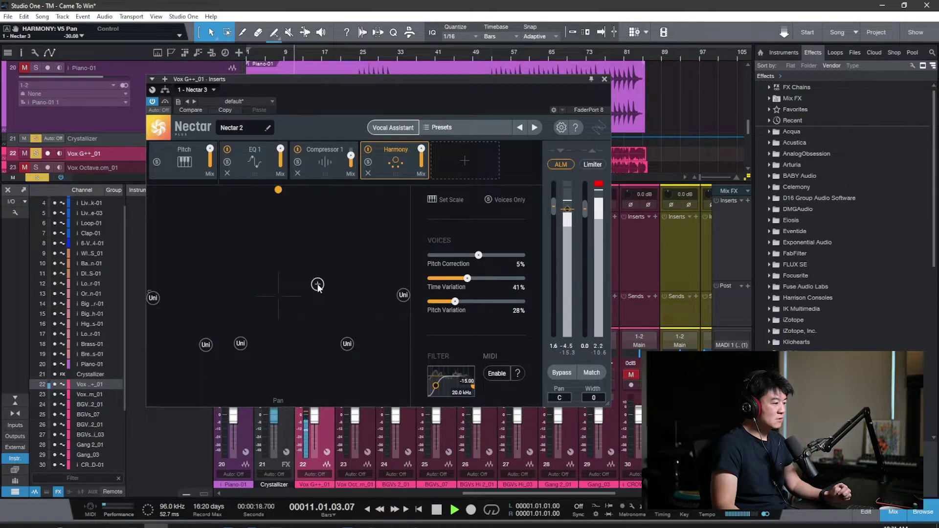
pyautogui.doubleClick(319, 286)
pyautogui.moveTo(363, 257); pyautogui.dragTo(316, 381)
# Rearrange the harmony voices into a symmetrical arc, with the fourth voice at a pan of about 68.8, and stop playback.
pyautogui.click(241, 343)
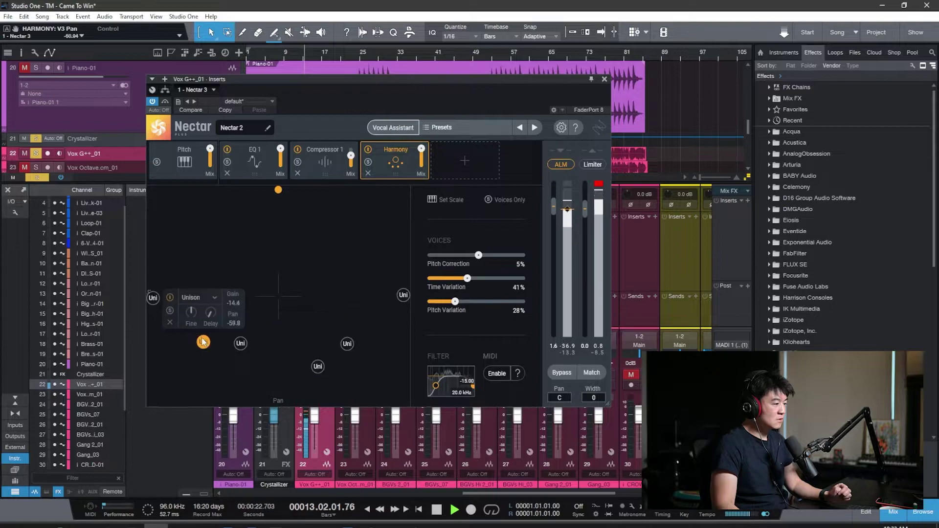
pyautogui.moveTo(346, 350); pyautogui.dragTo(362, 337)
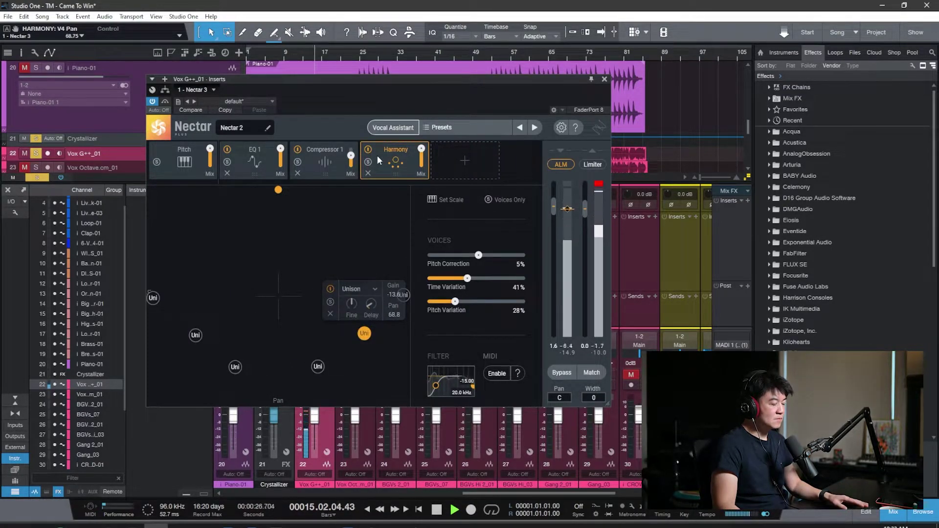
pyautogui.click(332, 320)
pyautogui.press('space')
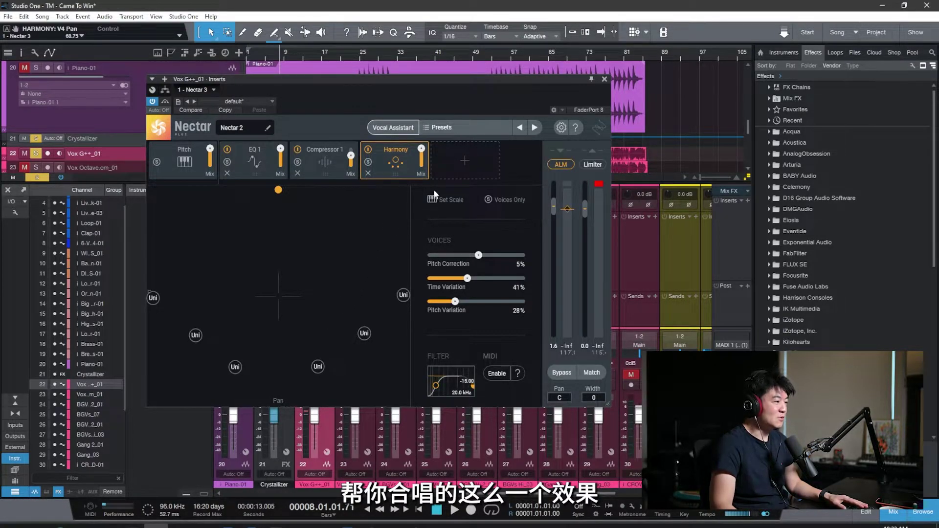
# Add a Reverb module after Harmony and set its wet mix to about 55%.
pyautogui.click(460, 155)
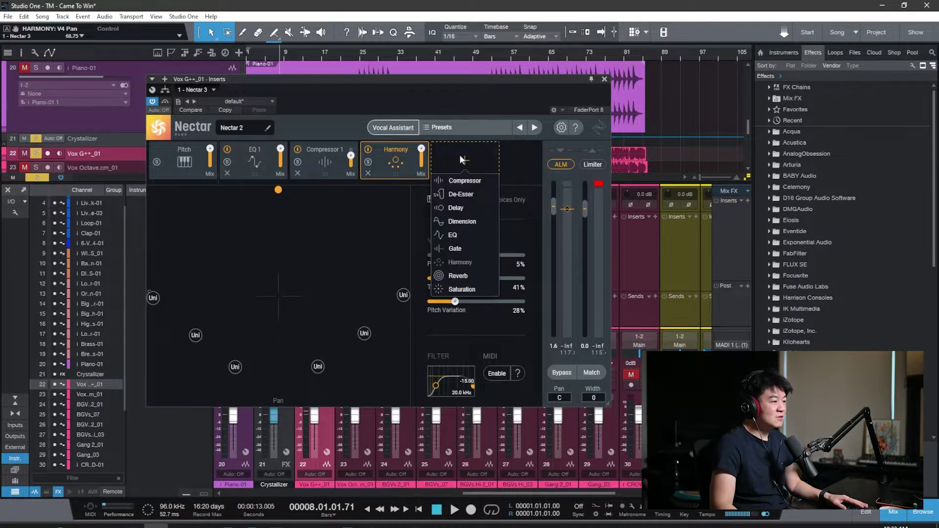
pyautogui.click(458, 277)
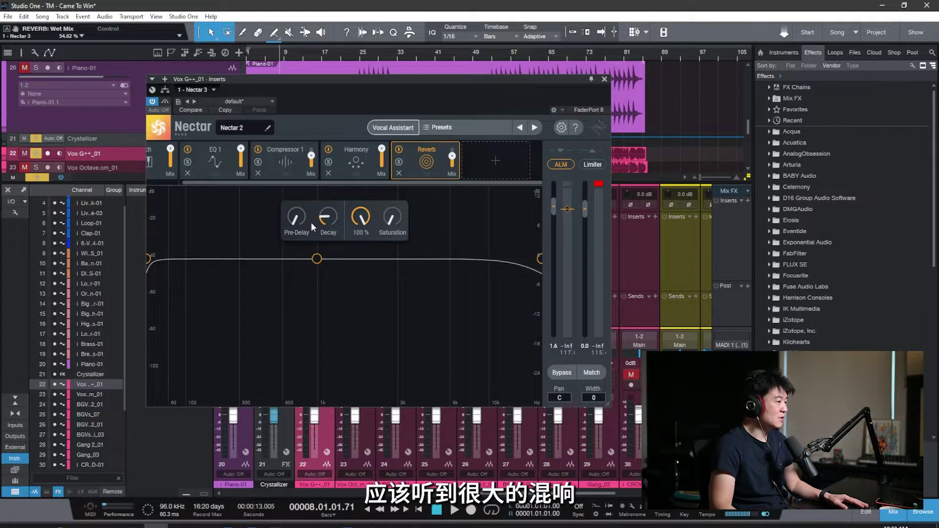
# Audition the reverb with Harmony bypassed and narrow its filter to a low cutoff of about 695 Hz and a high cutoff of about 6 kHz.
pyautogui.press('space')
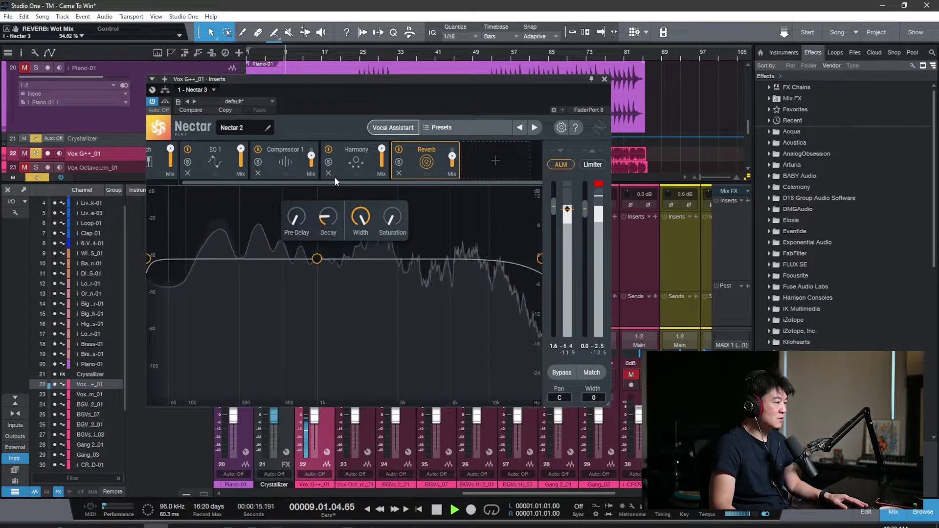
pyautogui.press('space')
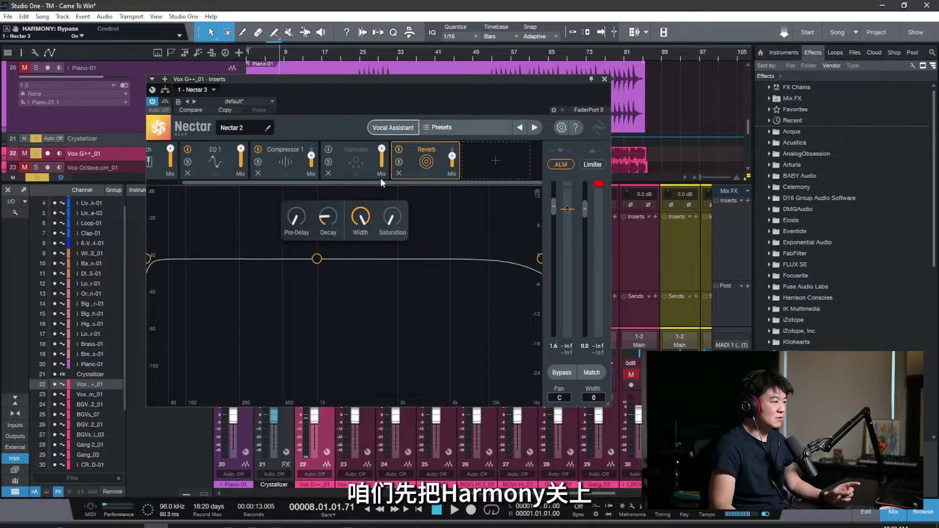
pyautogui.press('space')
pyautogui.moveTo(539, 259); pyautogui.dragTo(454, 259)
pyautogui.moveTo(147, 258); pyautogui.dragTo(302, 260)
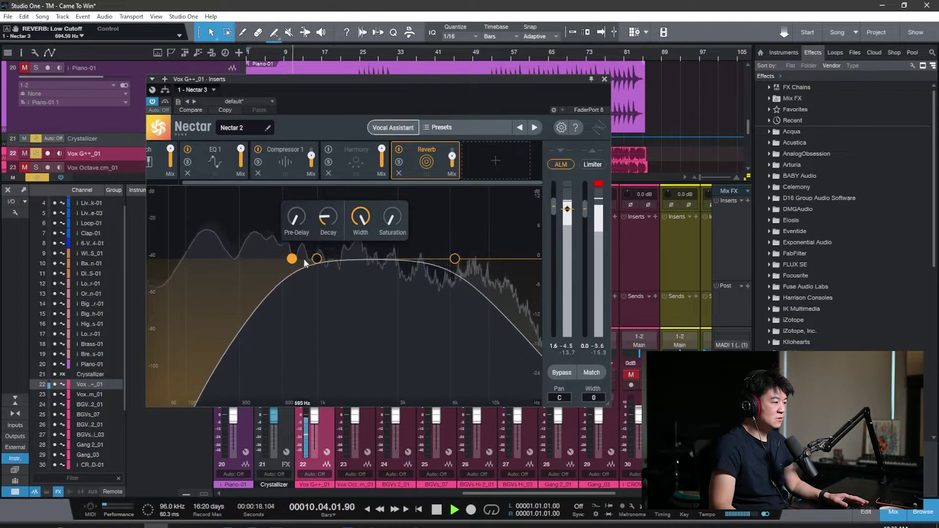
# Set the reverb pre-delay to about 20.8 ms, width to about 75% and wet mix to about 27%.
pyautogui.moveTo(317, 233)
pyautogui.moveTo(300, 218); pyautogui.dragTo(293, 230)
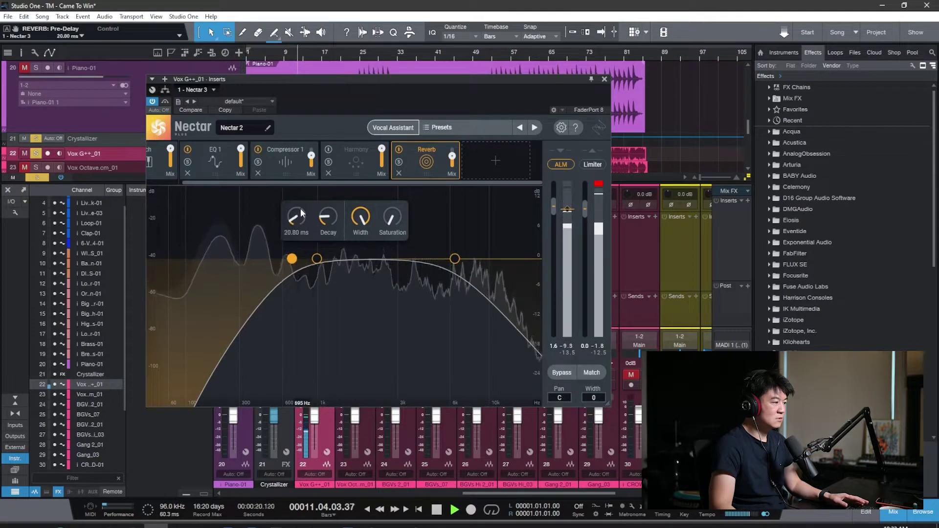
pyautogui.moveTo(360, 218); pyautogui.dragTo(354, 239)
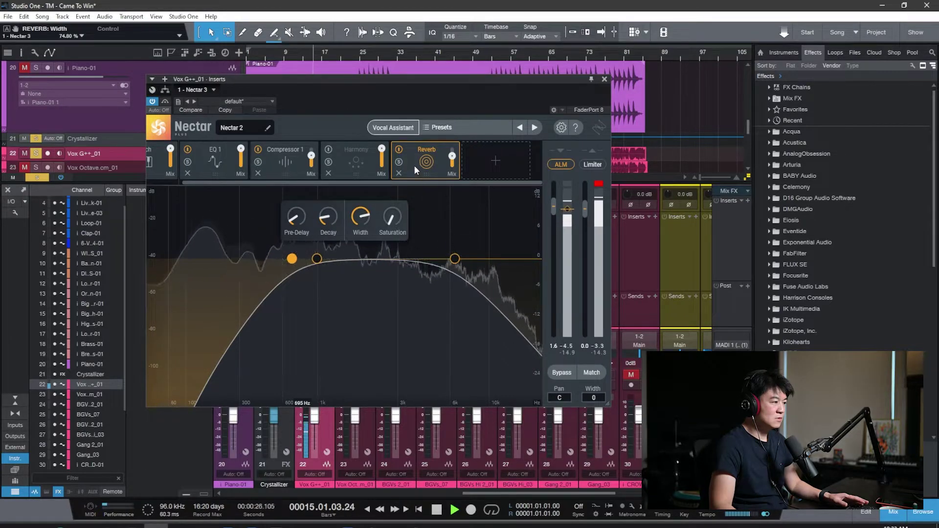
pyautogui.moveTo(452, 156); pyautogui.dragTo(453, 176)
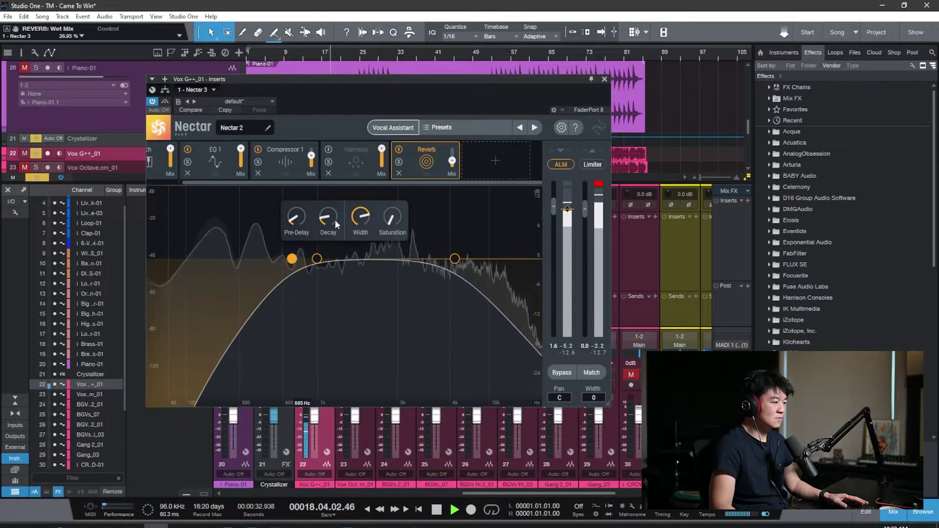
# Set the reverb width to 100% and saturation to about 37%, and darken it with a high cutoff of about 2.7 kHz.
pyautogui.scroll(2, 336, 219)
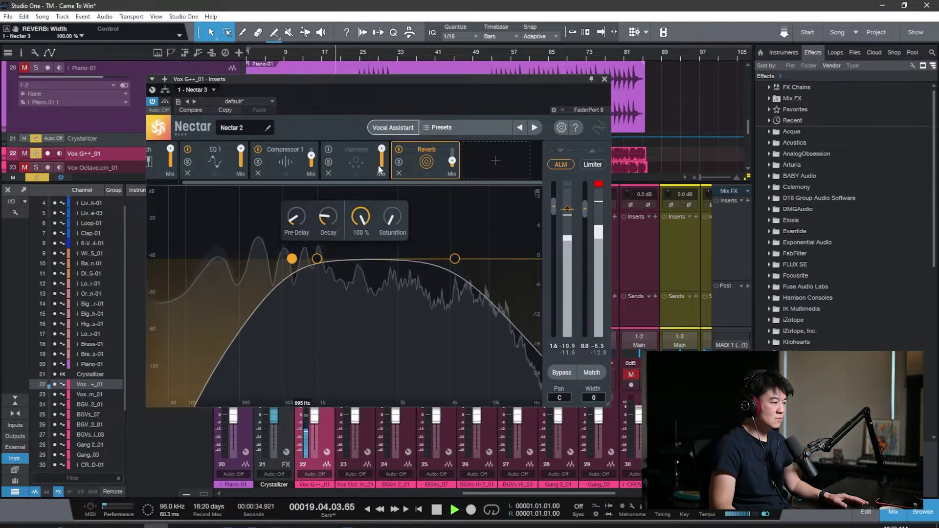
pyautogui.scroll(-3, 392, 224)
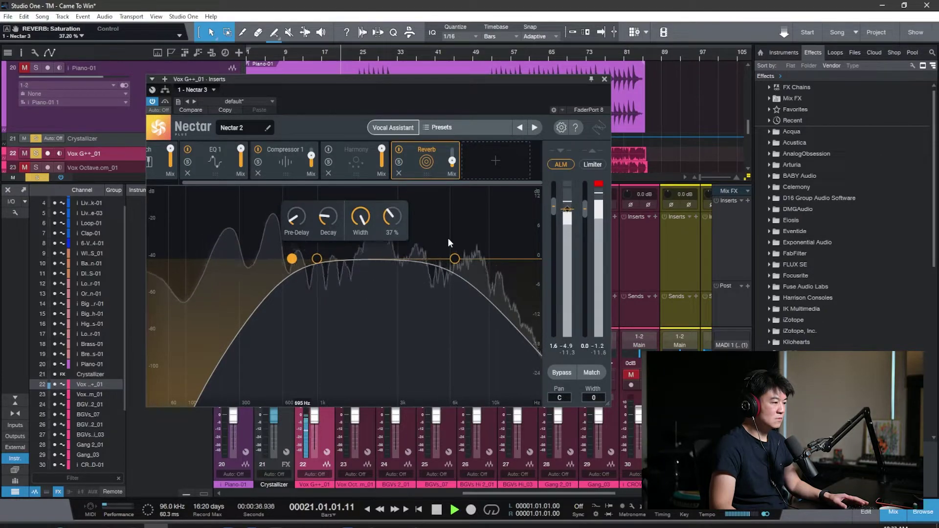
pyautogui.moveTo(455, 258); pyautogui.dragTo(477, 262)
pyautogui.press('space')
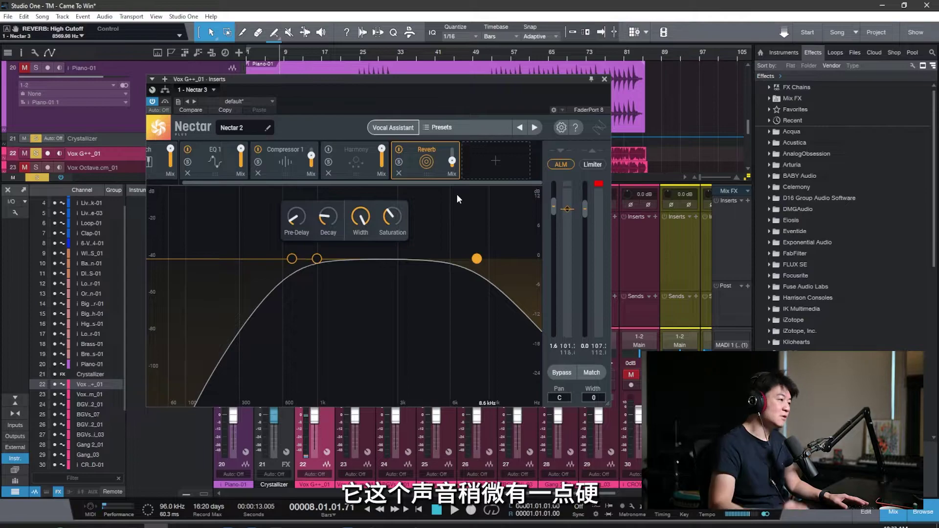
pyautogui.moveTo(479, 262); pyautogui.dragTo(389, 262)
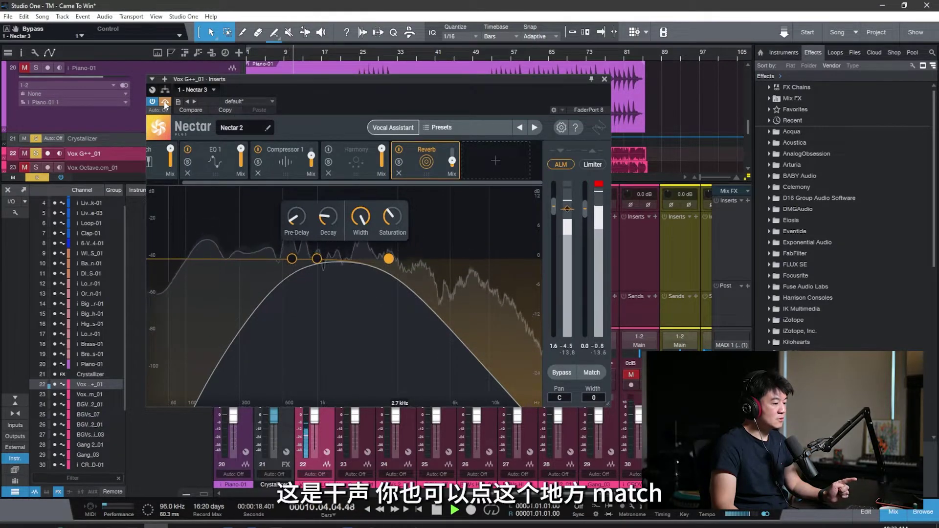
# Enable gain matching for the bypass comparison, compare the vocal with Nectar bypassed, and switch the processing back on.
pyautogui.click(586, 374)
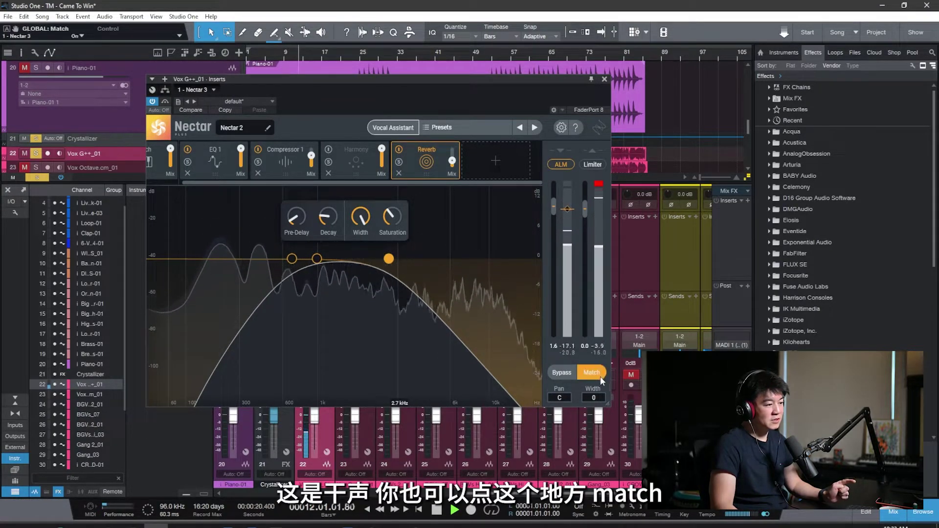
pyautogui.click(563, 374)
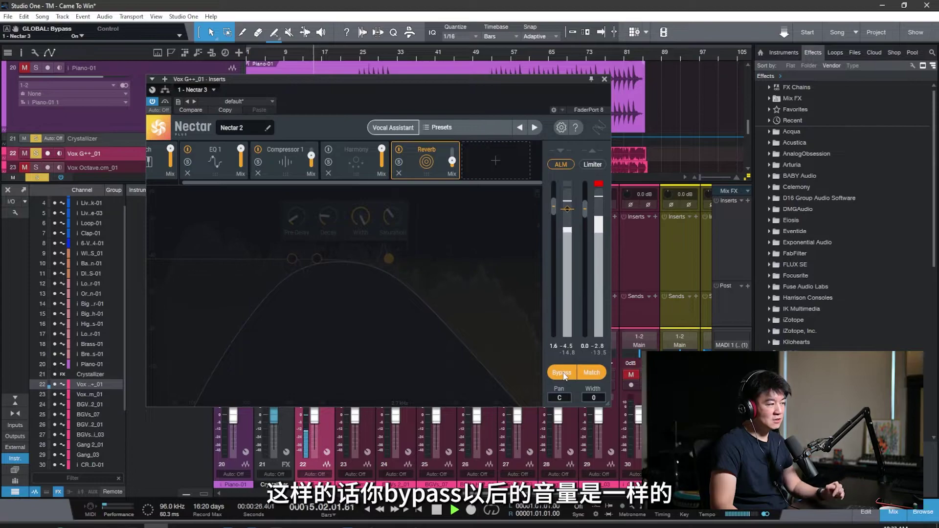
pyautogui.press('space')
pyautogui.click(562, 373)
# Add a Delay module before Reverb, set it to Tape mode with an amount of 0%, and lower its feedback.
pyautogui.click(493, 161)
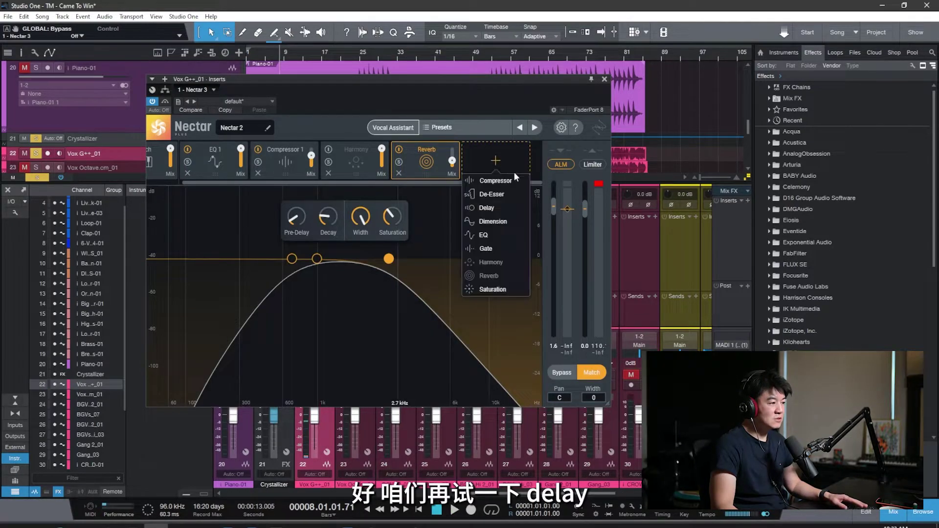
pyautogui.click(494, 208)
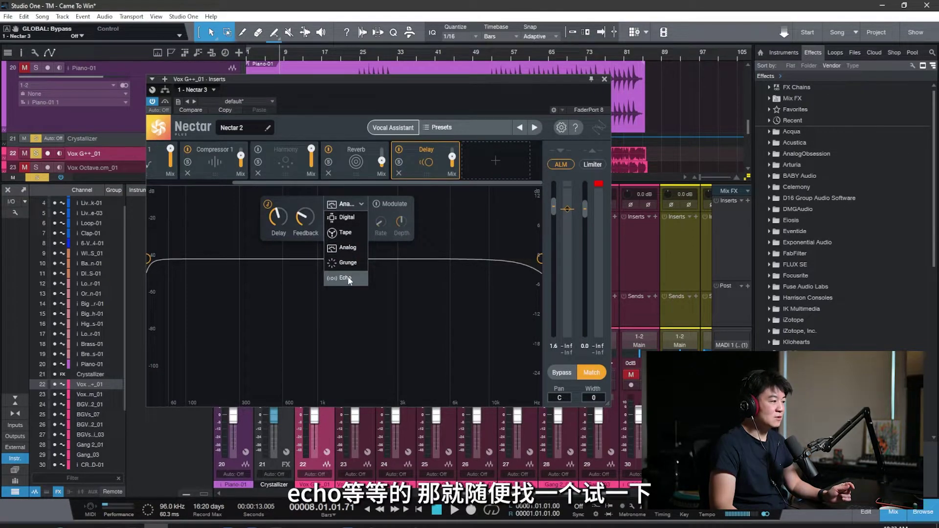
pyautogui.moveTo(426, 161); pyautogui.dragTo(346, 160)
pyautogui.moveTo(304, 217); pyautogui.dragTo(283, 230)
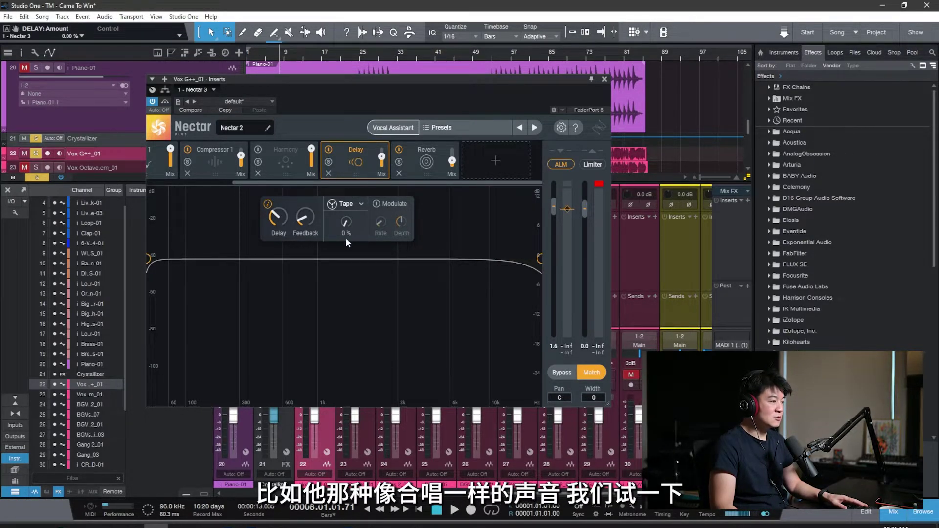
# During playback, set the delay wet mix to about 13% and its feedback to about 16%.
pyautogui.press('space')
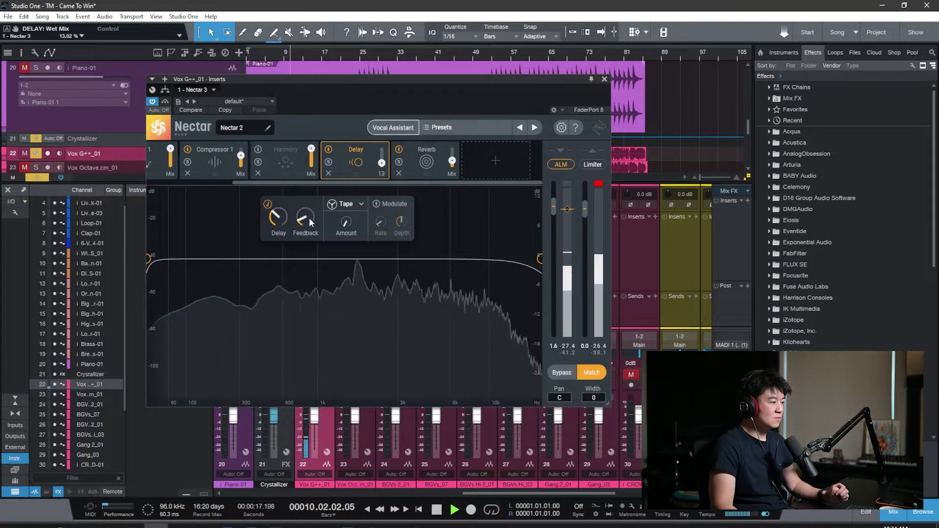
pyautogui.scroll(3, 305, 217)
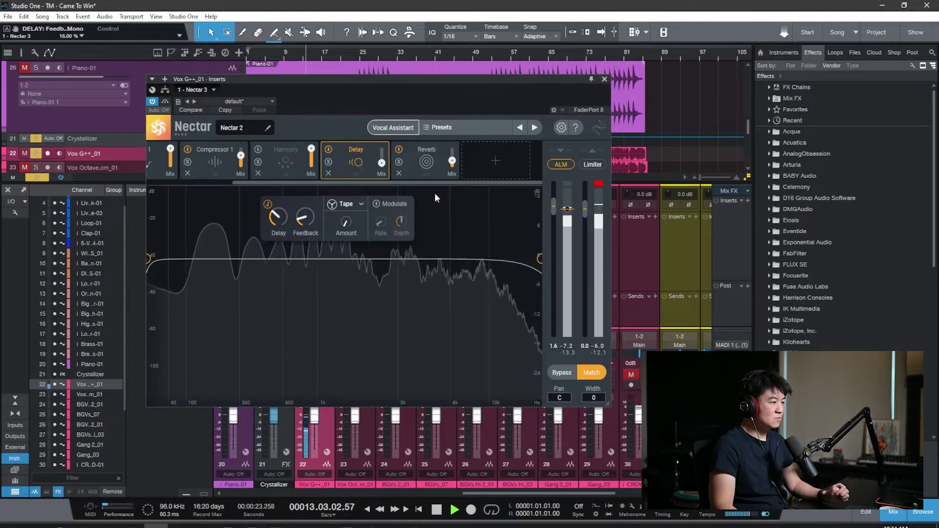
pyautogui.press('space')
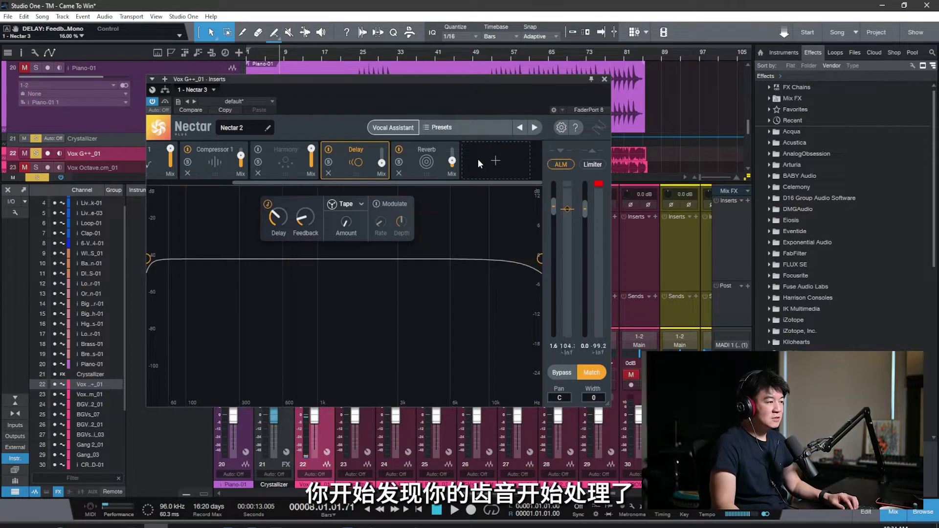
# Add a De-Esser at the end of the chain and, using Listen, set its frequency to about 2.1 kHz and threshold to about -9.9 dB.
pyautogui.click(496, 160)
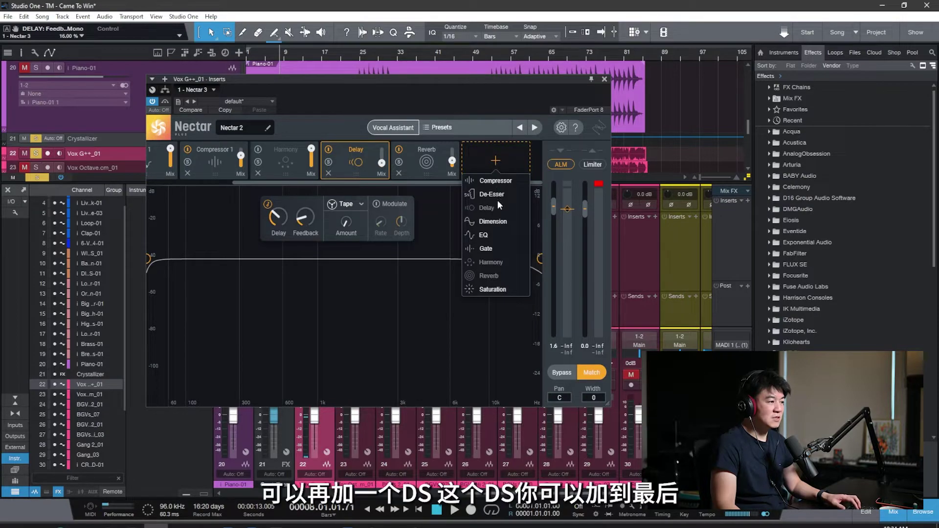
pyautogui.click(495, 195)
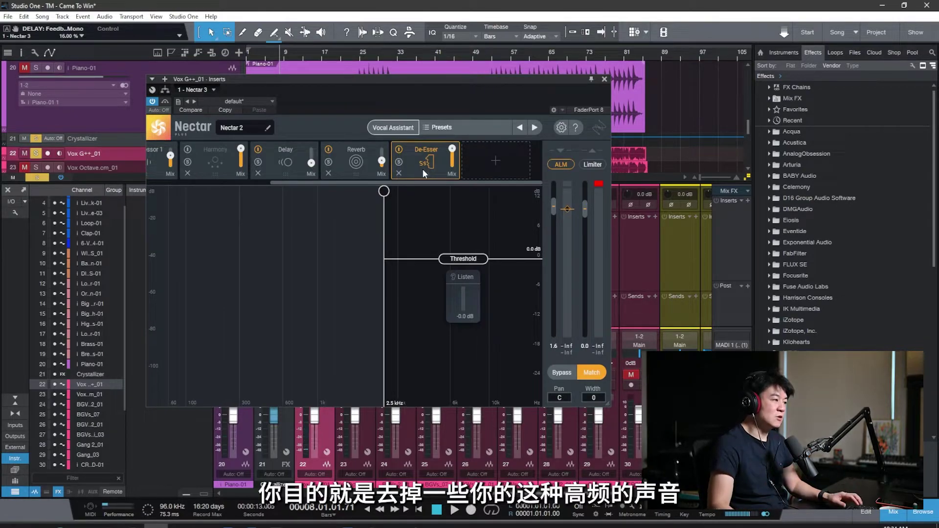
pyautogui.press('space')
pyautogui.click(476, 277)
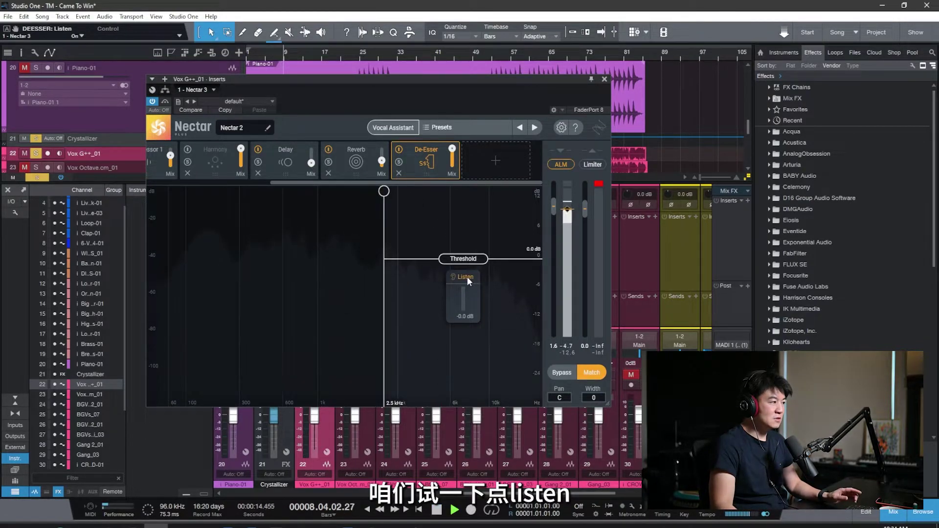
pyautogui.moveTo(473, 263); pyautogui.dragTo(465, 304)
pyautogui.moveTo(383, 191)
pyautogui.mouseDown()
pyautogui.moveTo(398, 193)
pyautogui.moveTo(370, 191)
pyautogui.mouseUp()
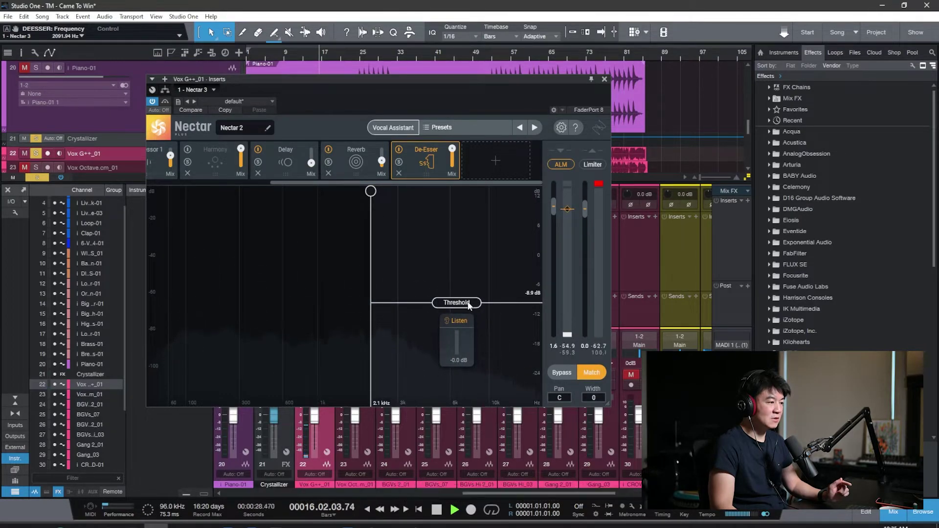
pyautogui.moveTo(472, 303); pyautogui.dragTo(470, 309)
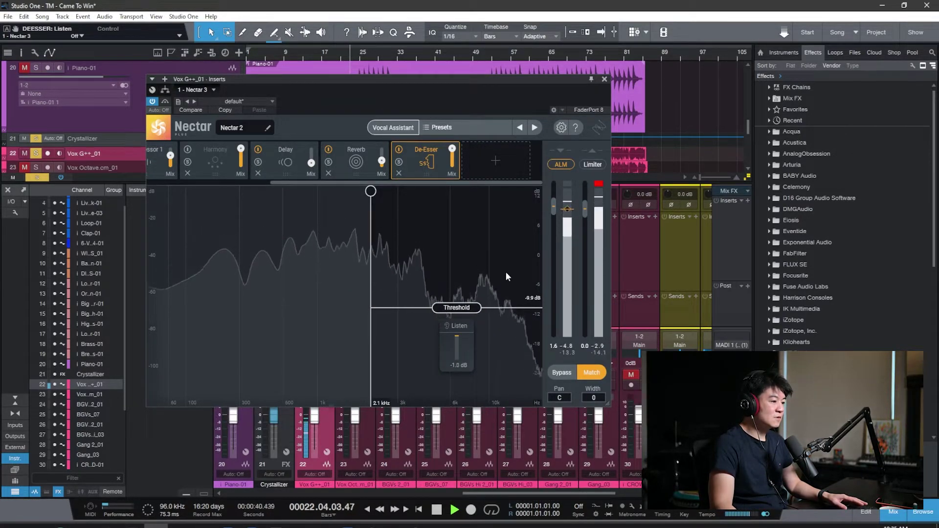
# Unsolo the lead vocal and play it in the full mix, comparing Nectar bypassed and active.
pyautogui.press('space')
pyautogui.click(37, 177)
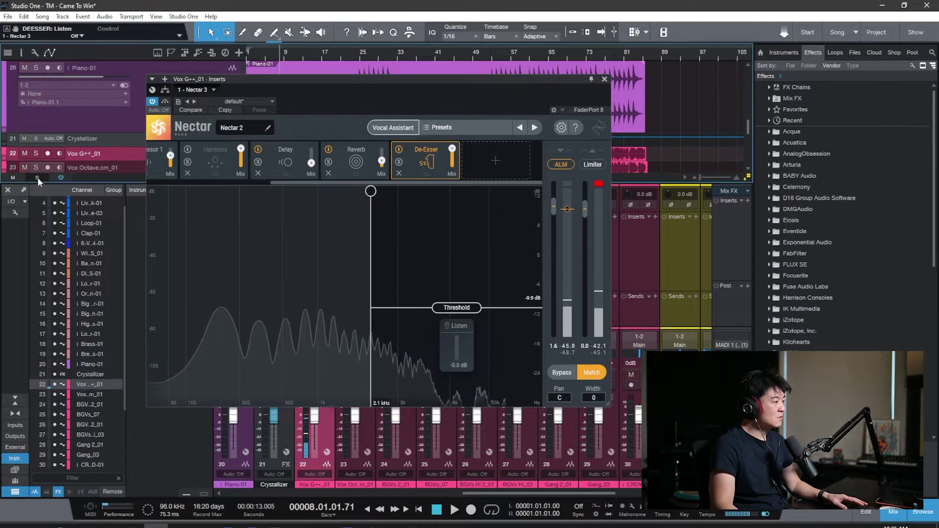
pyautogui.press('space')
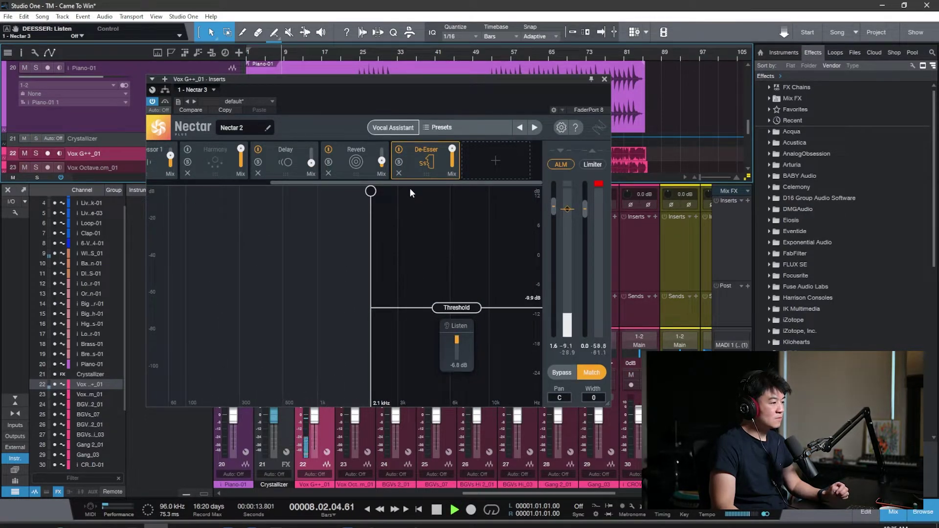
pyautogui.click(166, 102)
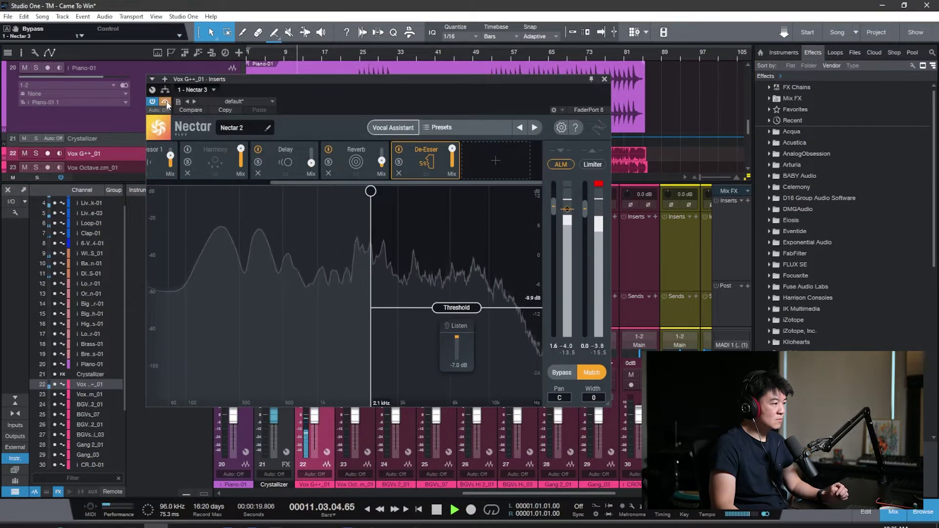
pyautogui.click(166, 101)
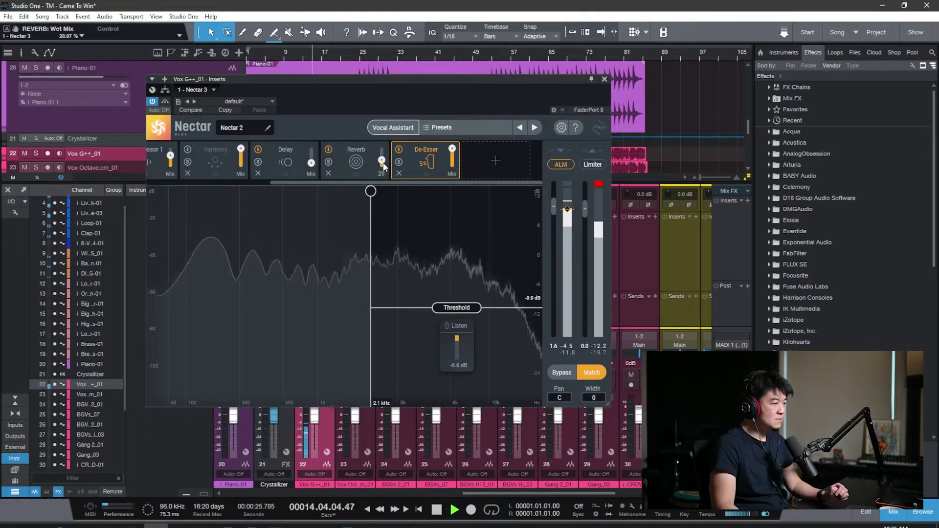
# Set the wet mixes to about 29% for Reverb and 20% for Delay, and re-enable Harmony at about 45%.
pyautogui.moveTo(312, 163); pyautogui.dragTo(225, 178)
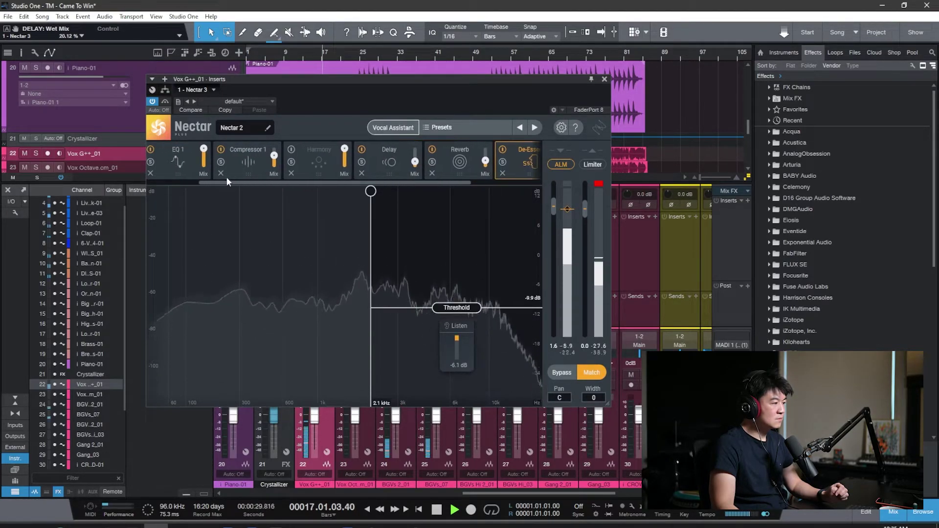
pyautogui.click(292, 151)
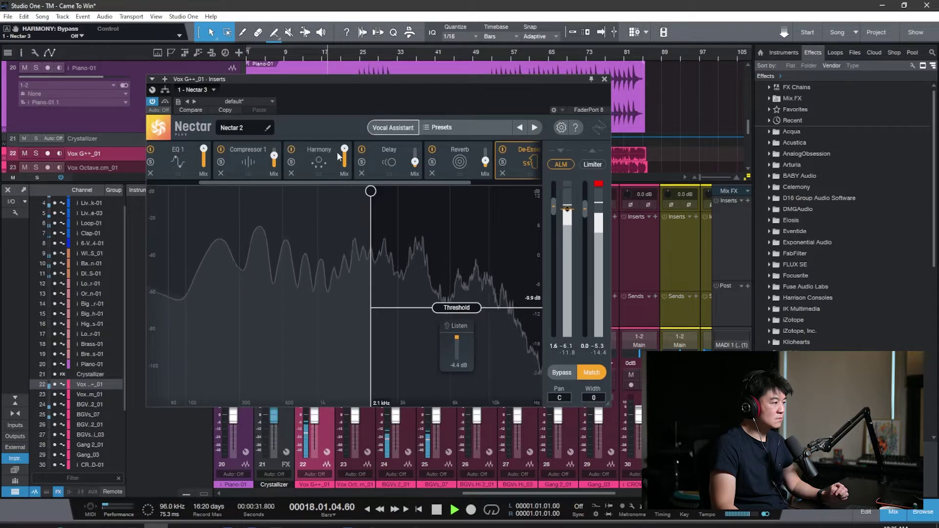
pyautogui.moveTo(347, 169); pyautogui.dragTo(354, 228)
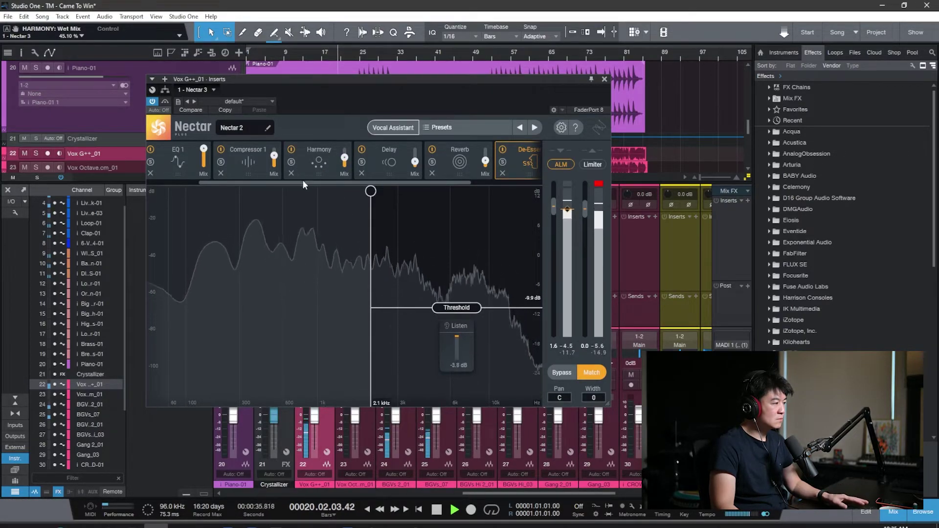
# Set the Pitch module's strength to about 55.2%, stop playback and solo the lead vocal again.
pyautogui.moveTo(204, 181); pyautogui.dragTo(146, 178)
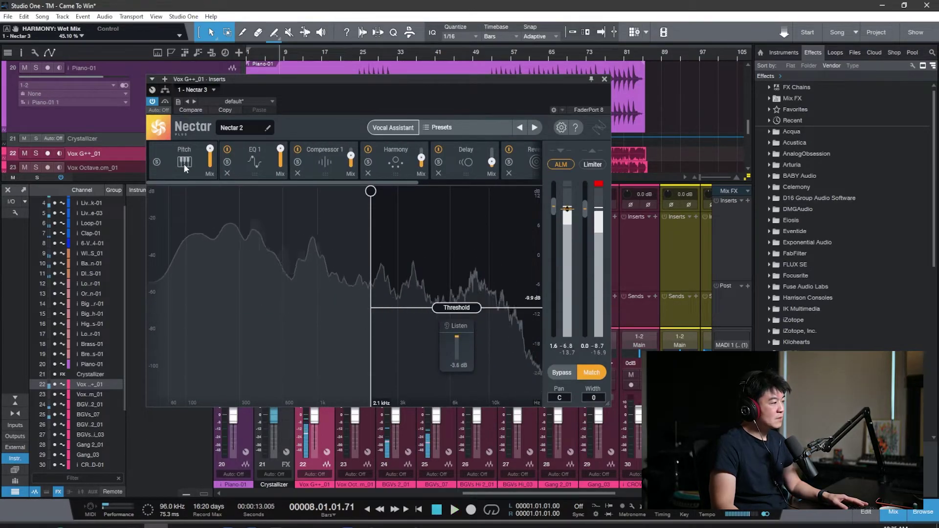
pyautogui.scroll(-3, 428, 161)
pyautogui.press('space')
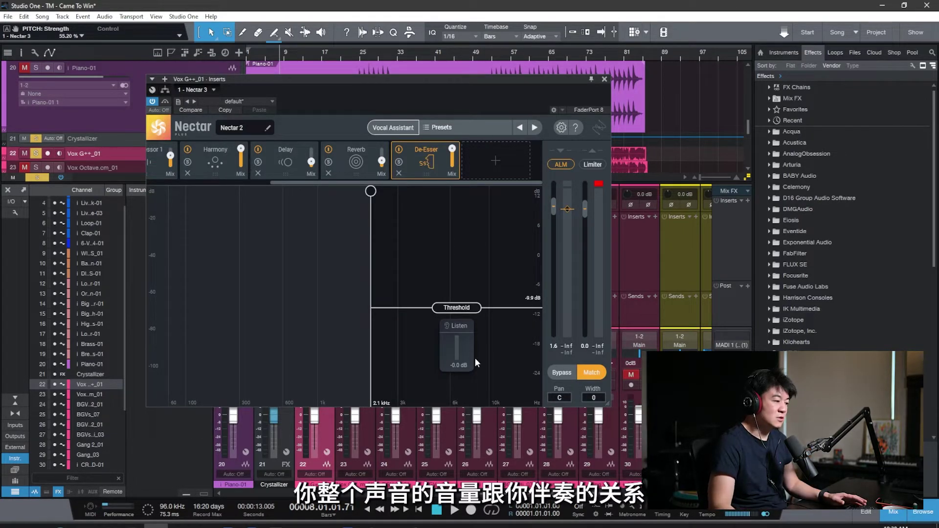
# Add a Saturation module at the end of the chain and view its list of saturation types, keeping Tape.
pyautogui.click(468, 178)
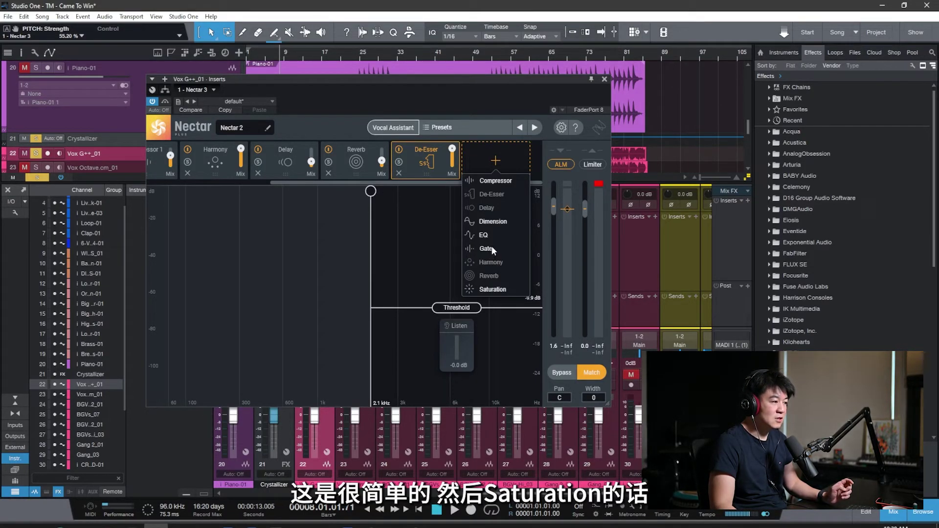
pyautogui.click(488, 289)
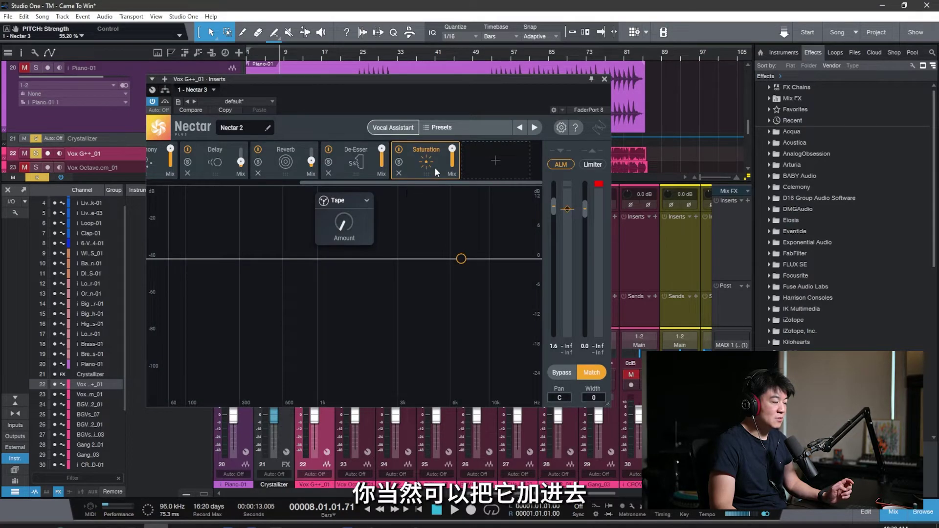
pyautogui.click(360, 201)
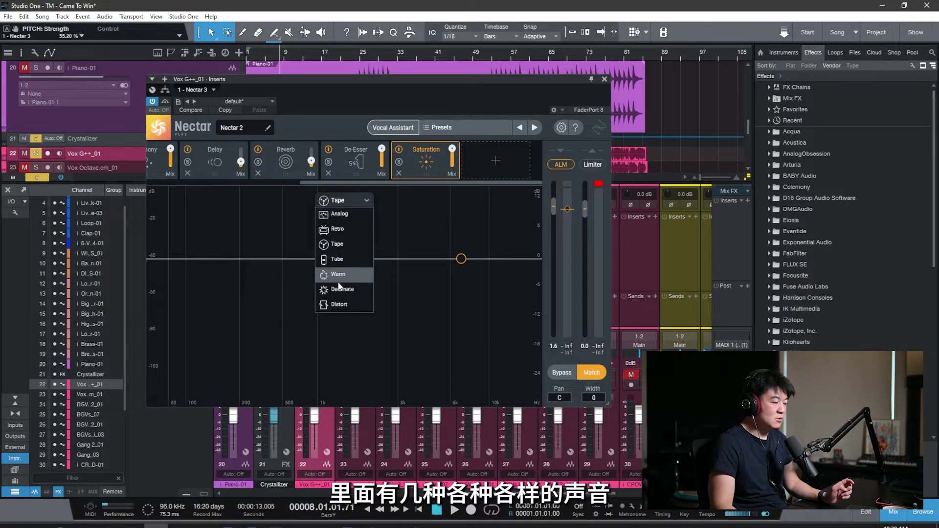
pyautogui.click(475, 185)
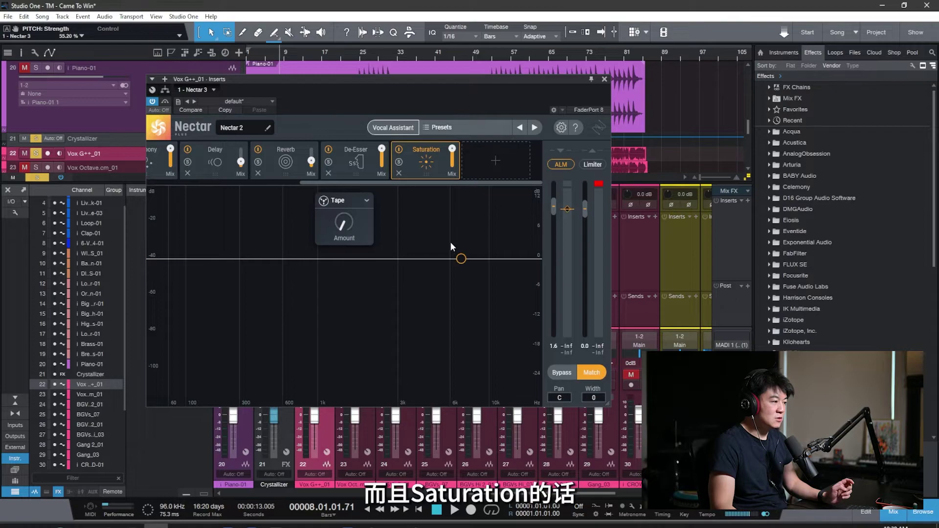
# Shape the Saturation filter to about -6.14 dB at 2.6 kHz, try the amount up and back to 0%, and remove the module.
pyautogui.moveTo(460, 259); pyautogui.dragTo(386, 288)
pyautogui.moveTo(351, 239); pyautogui.dragTo(351, 176)
pyautogui.moveTo(344, 222); pyautogui.dragTo(344, 287)
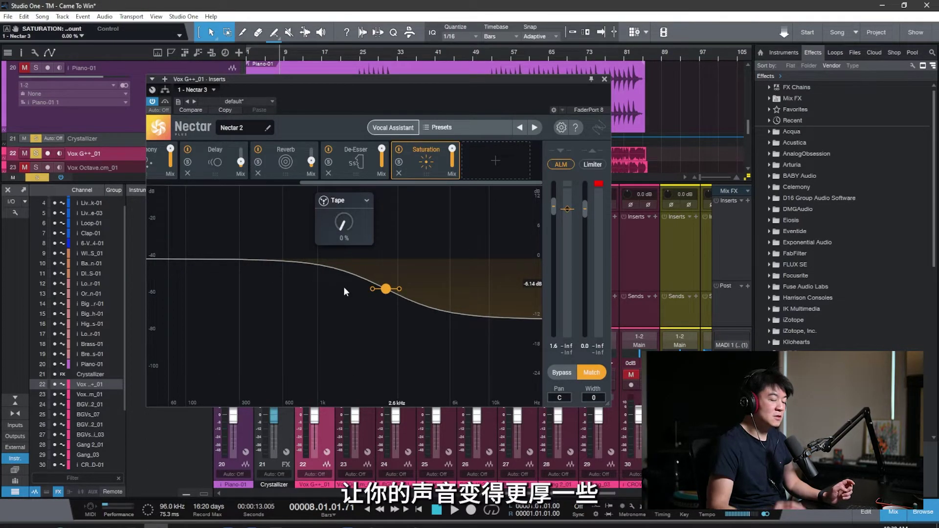
pyautogui.click(399, 173)
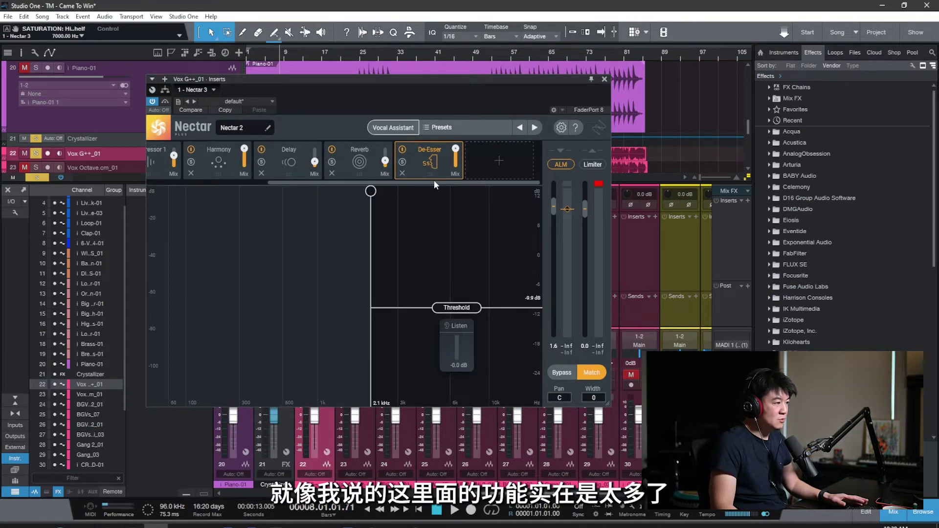
# Look over the modules available to add and view the settings of Compressor 1.
pyautogui.click(493, 166)
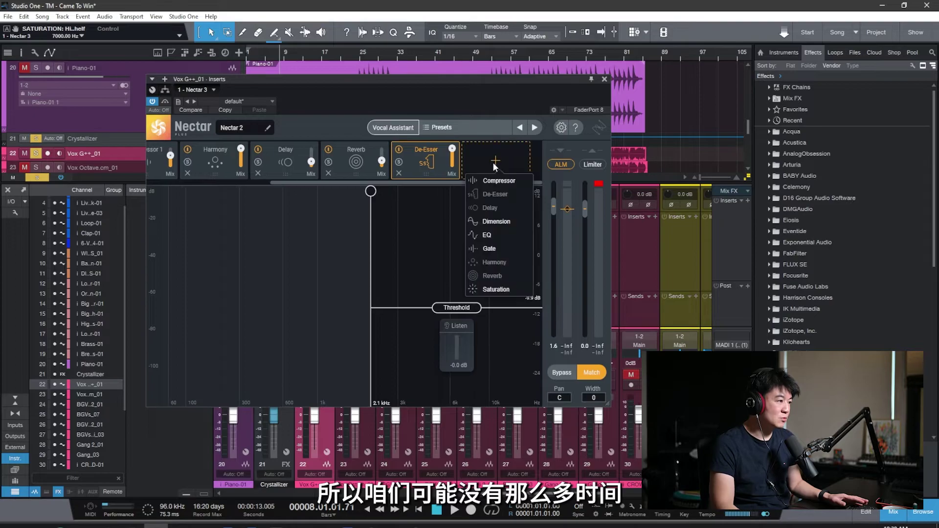
pyautogui.click(449, 181)
pyautogui.moveTo(356, 183); pyautogui.dragTo(336, 183)
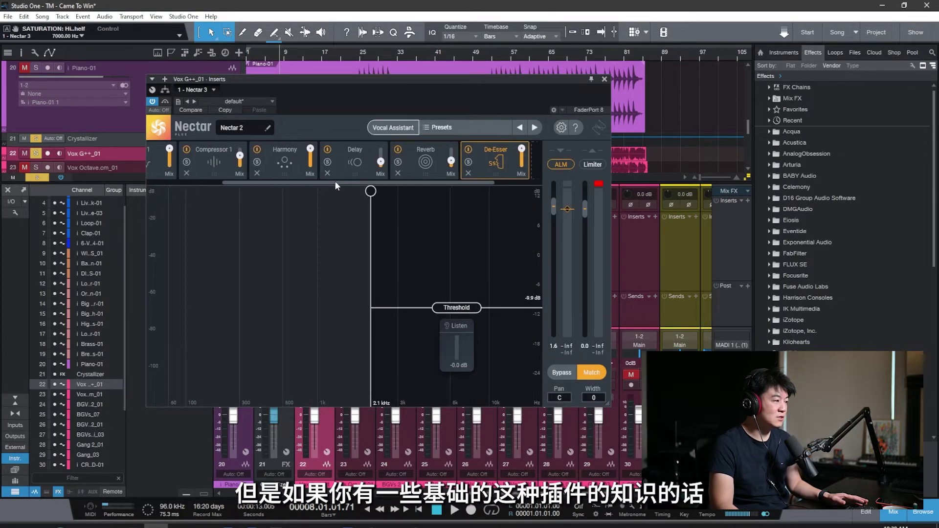
pyautogui.click(216, 166)
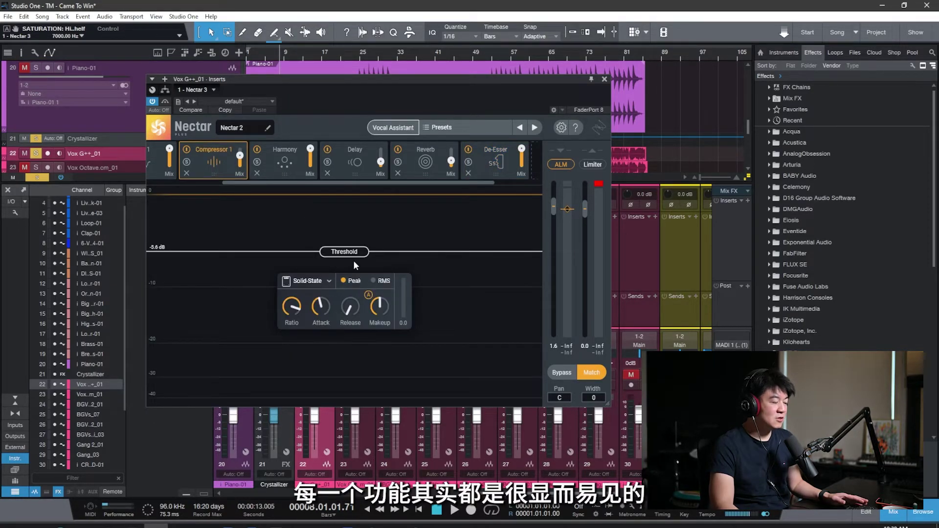
# Run Vocal Assistant in Assist mode with the Vintage vibe and Aggressive intensity, playing the vocal for analysis and stopping playback.
pyautogui.click(387, 132)
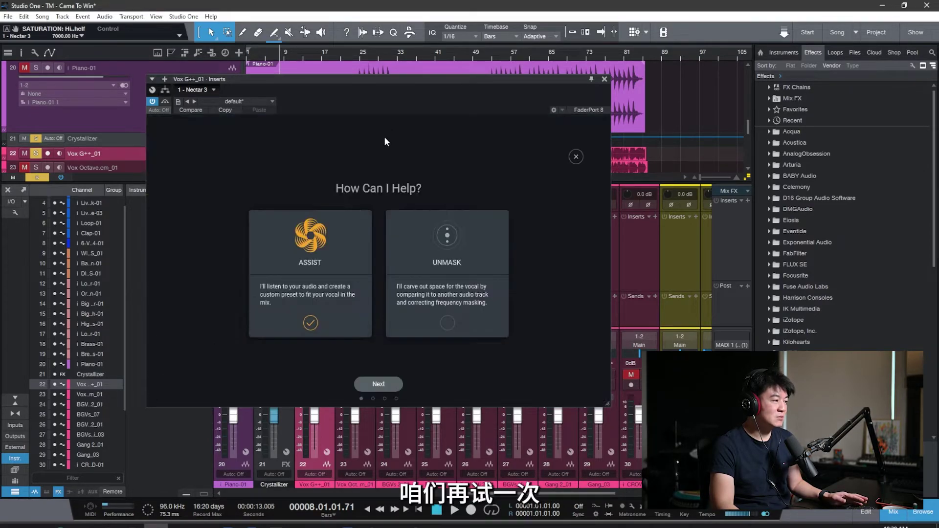
pyautogui.click(330, 291)
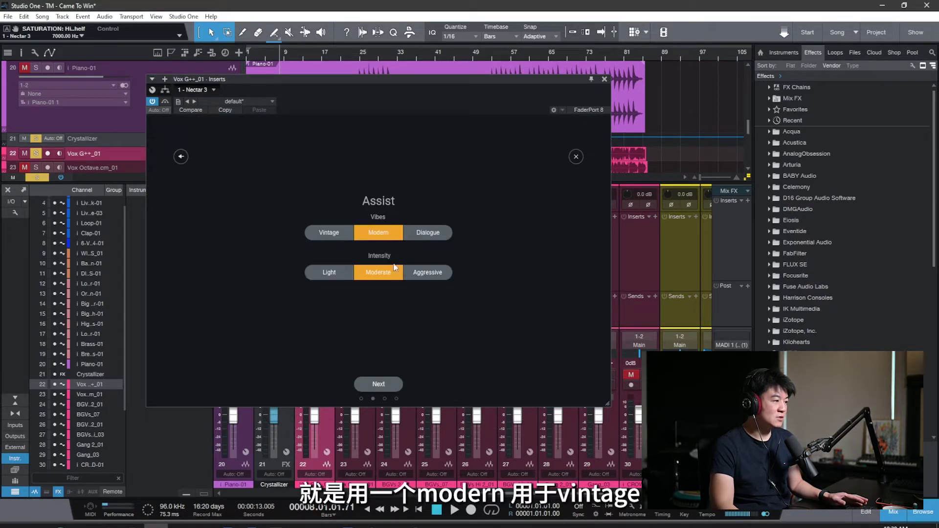
pyautogui.click(328, 236)
pyautogui.click(430, 272)
pyautogui.click(382, 385)
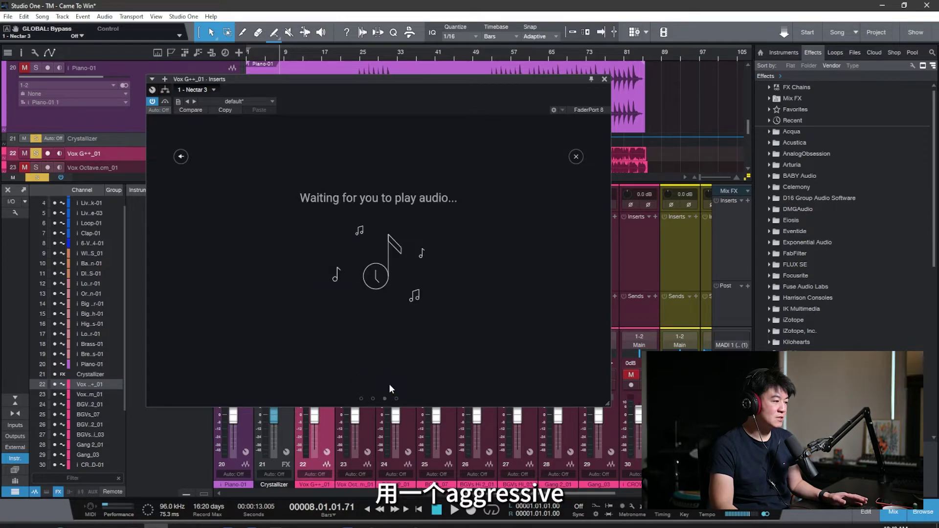
pyautogui.press('space')
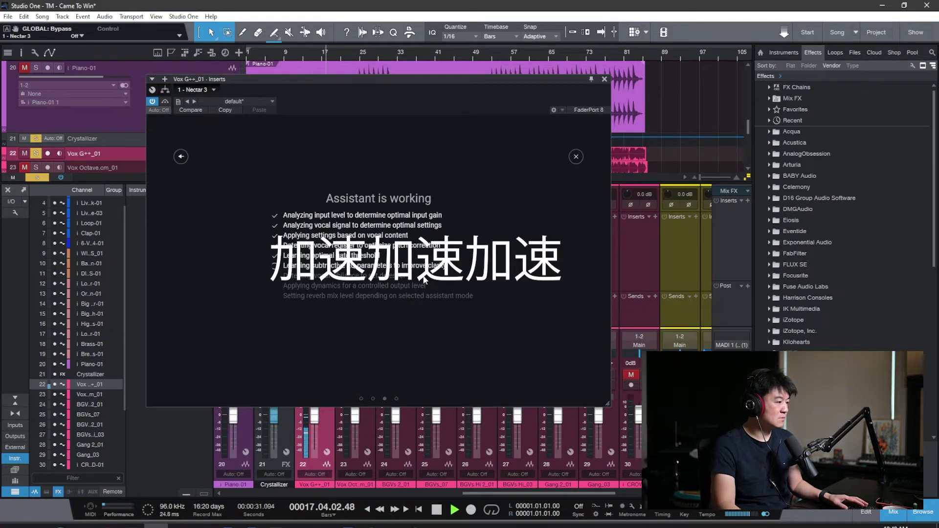
pyautogui.press('space')
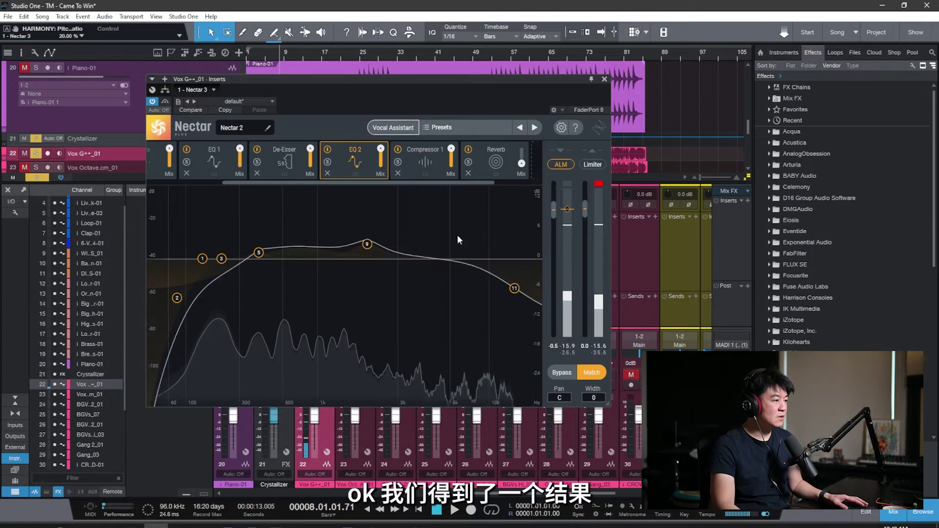
# Review the EQ 1, Compressor 1 and Reverb modules in the chain generated by Vocal Assistant.
pyautogui.moveTo(440, 181); pyautogui.dragTo(392, 182)
pyautogui.click(254, 165)
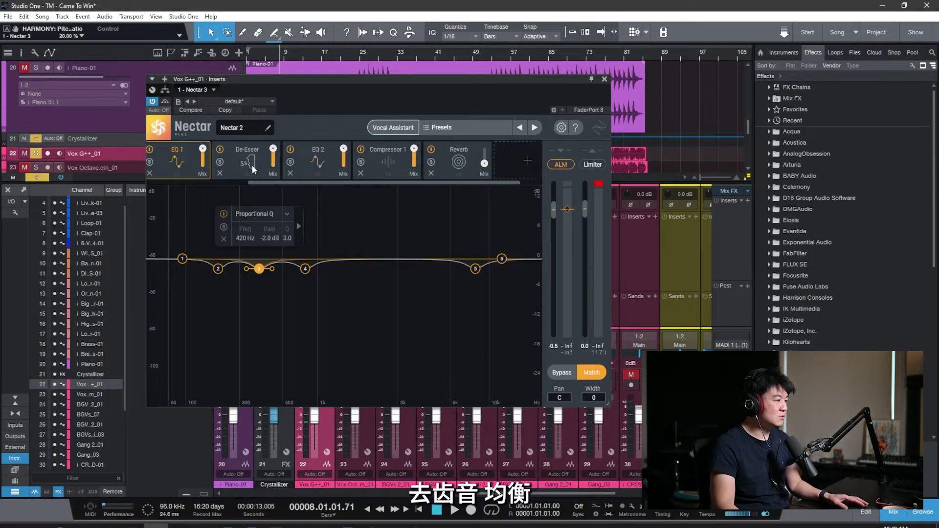
pyautogui.click(393, 166)
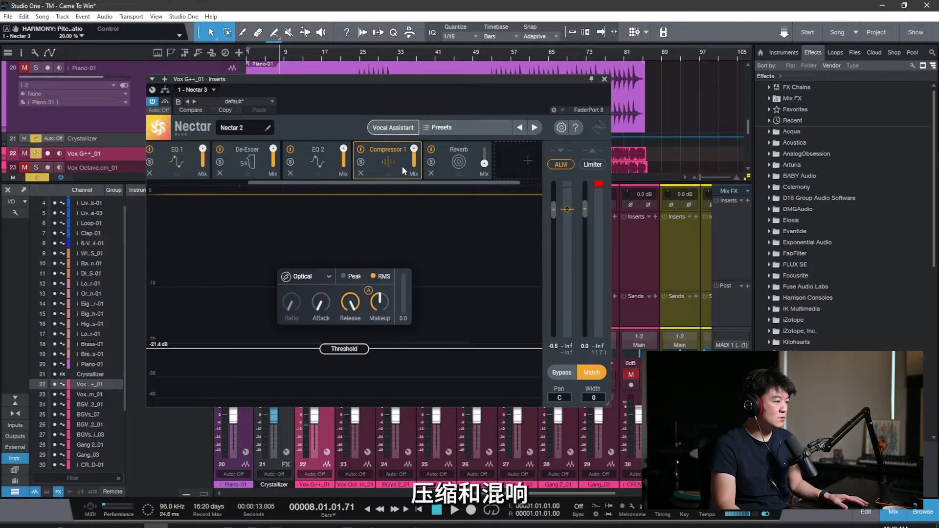
pyautogui.click(458, 167)
# Play the vocal in the full mix, setting Reverb's wet mix to about 32% and the output gain to 2.6 dB, and stop playback.
pyautogui.moveTo(484, 164)
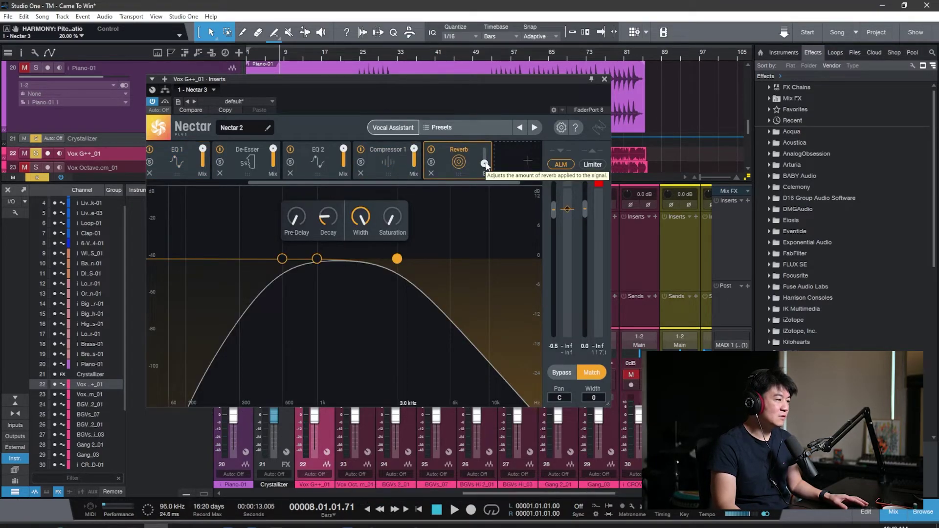
pyautogui.moveTo(485, 164); pyautogui.dragTo(488, 151)
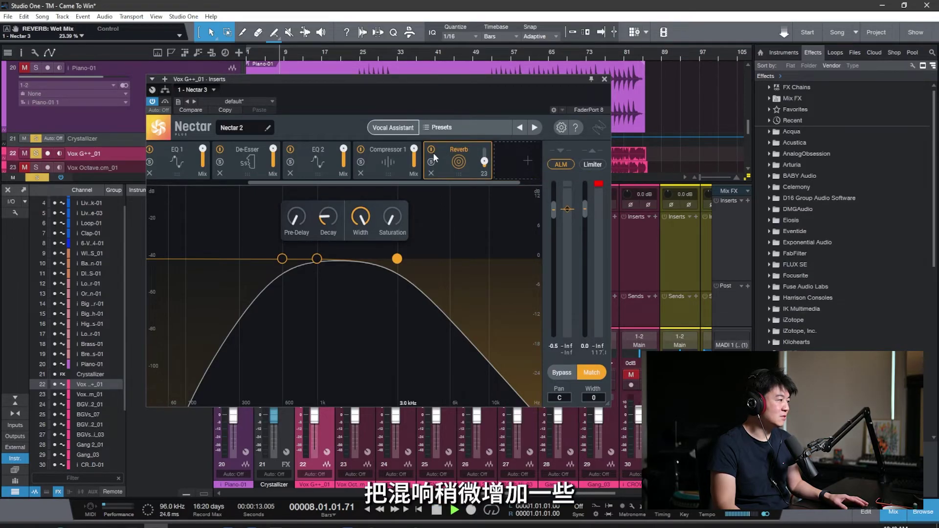
pyautogui.press('space')
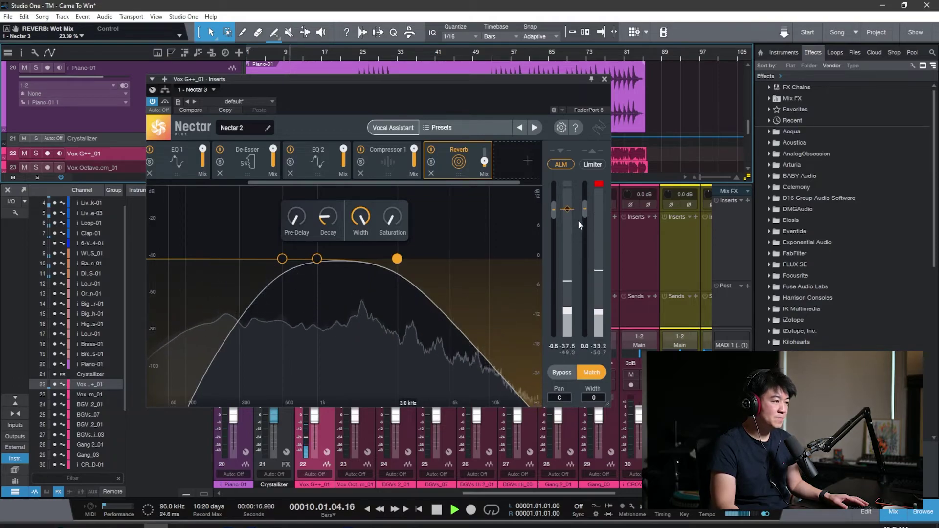
pyautogui.moveTo(587, 215); pyautogui.dragTo(586, 199)
pyautogui.click(485, 162)
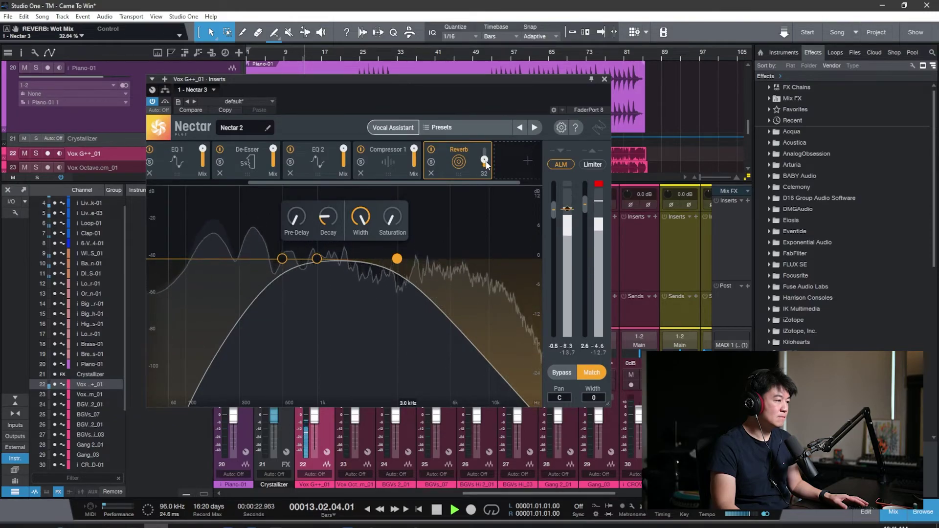
pyautogui.moveTo(474, 184)
pyautogui.mouseDown()
pyautogui.moveTo(281, 184)
pyautogui.moveTo(471, 181)
pyautogui.mouseUp()
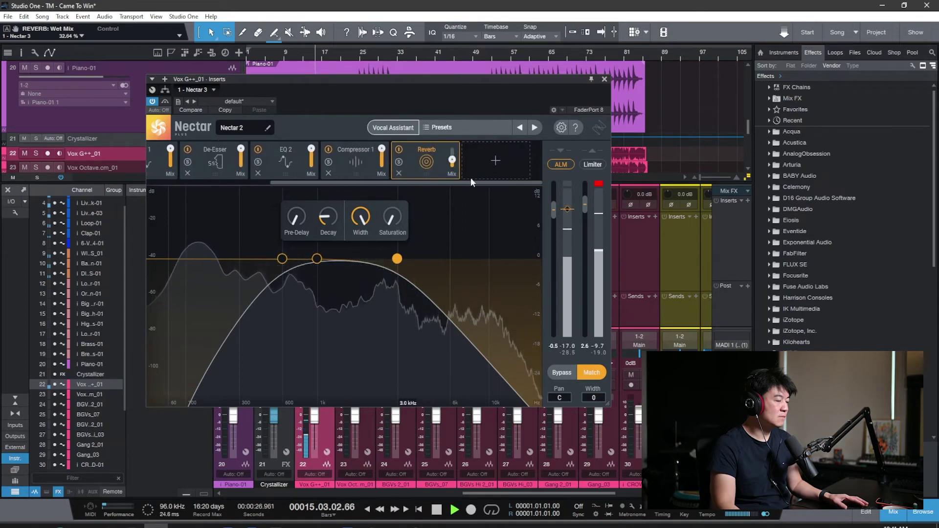
pyautogui.press('space')
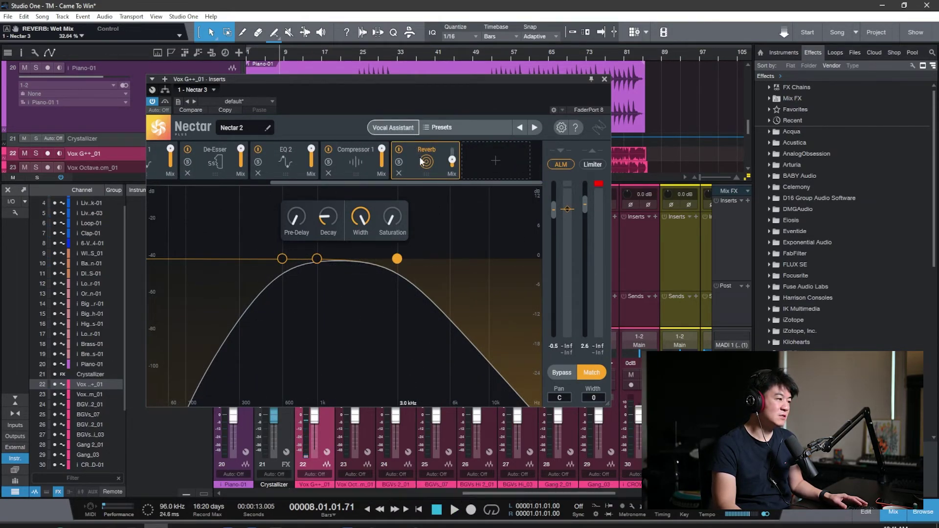
pyautogui.moveTo(451, 160)
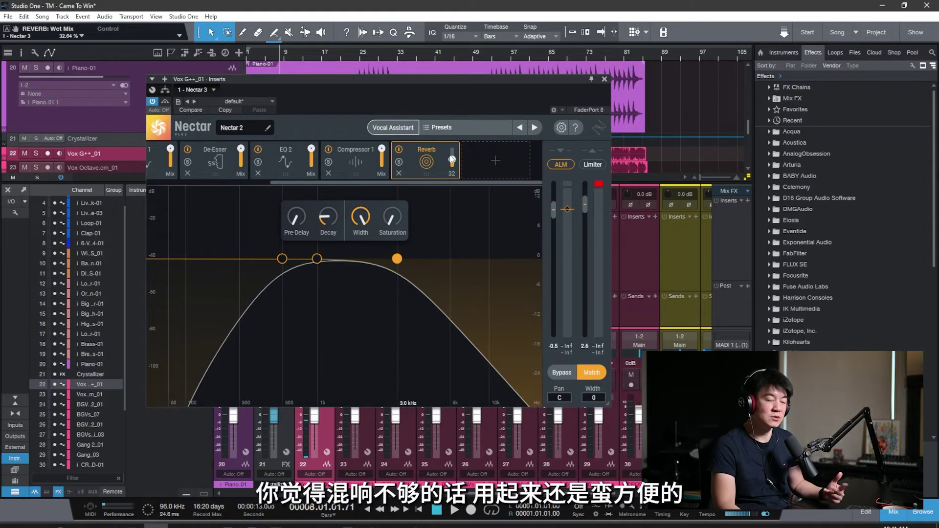